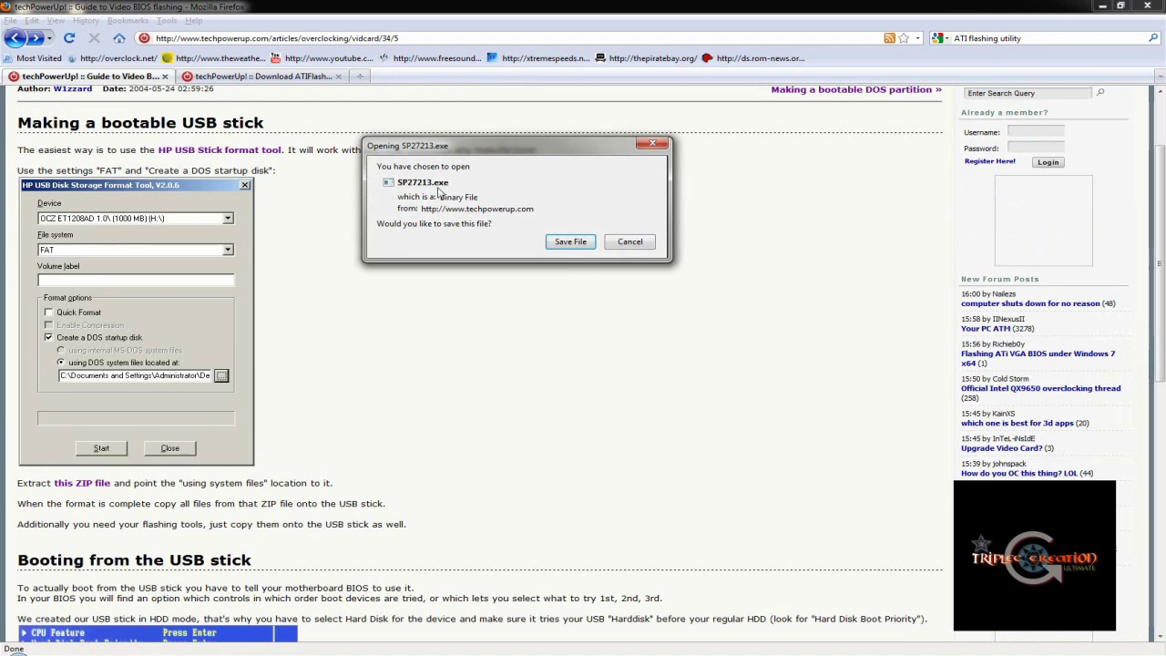
- Dismiss the SP27213.exe download and review the guide's instructions for making and booting from a DOS USB stick
left_click(627, 241)
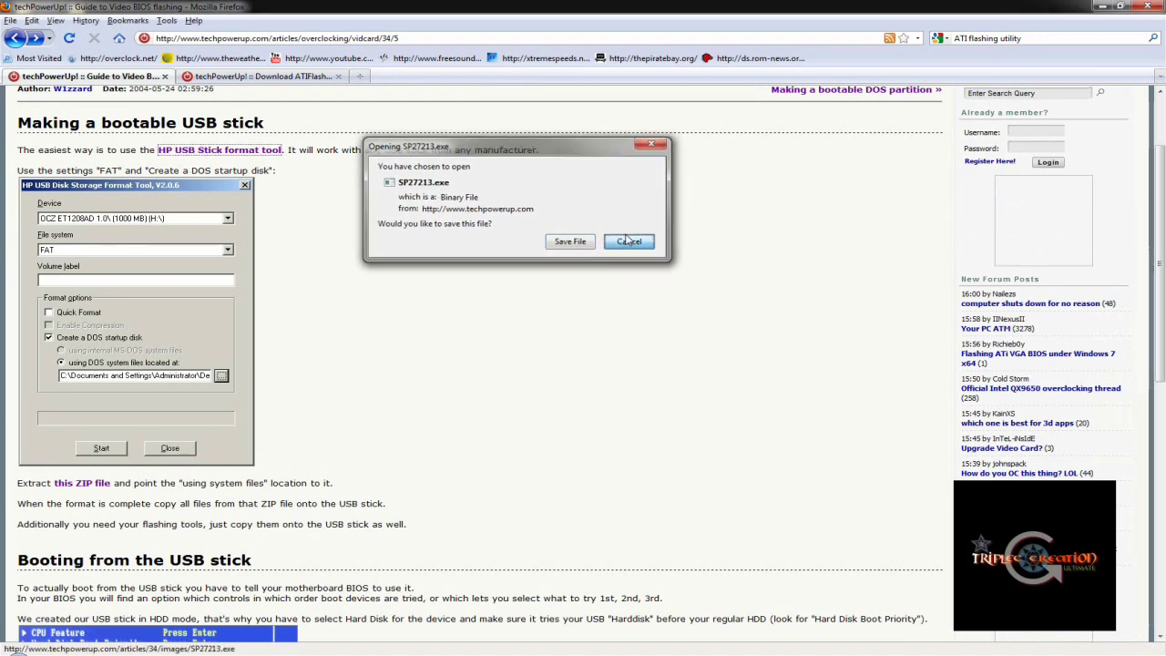
scroll(210, 235, "down", 3)
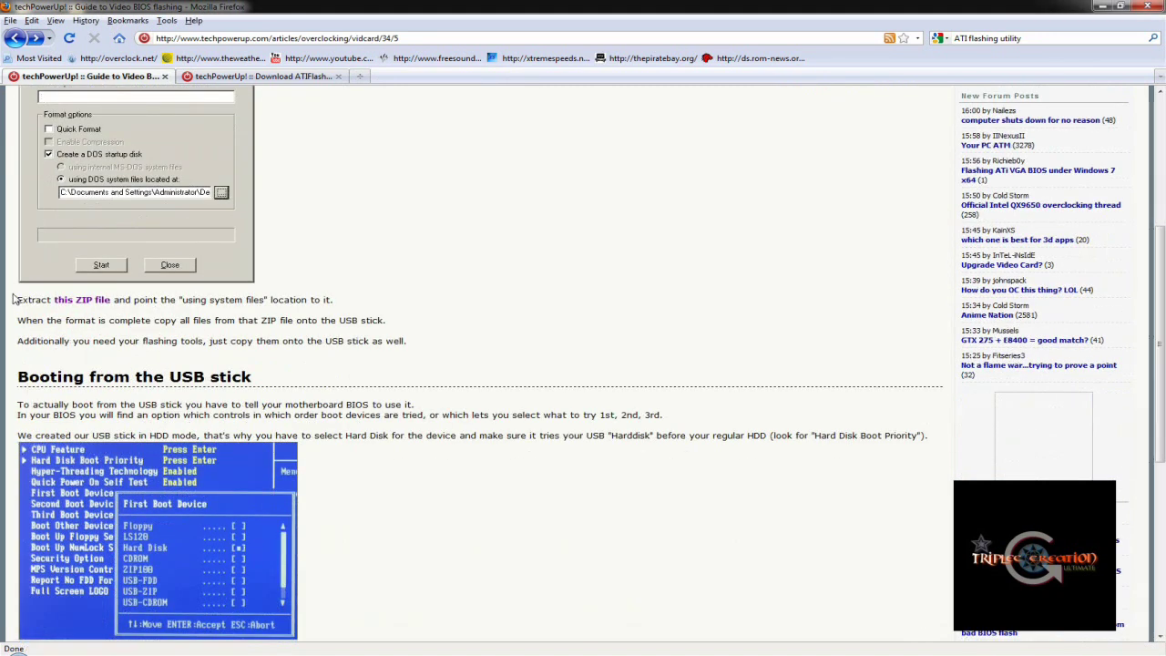
mouse_move(15, 301)
left_mouse_down()
mouse_move(156, 355)
mouse_move(175, 320)
mouse_move(15, 301)
left_mouse_up()
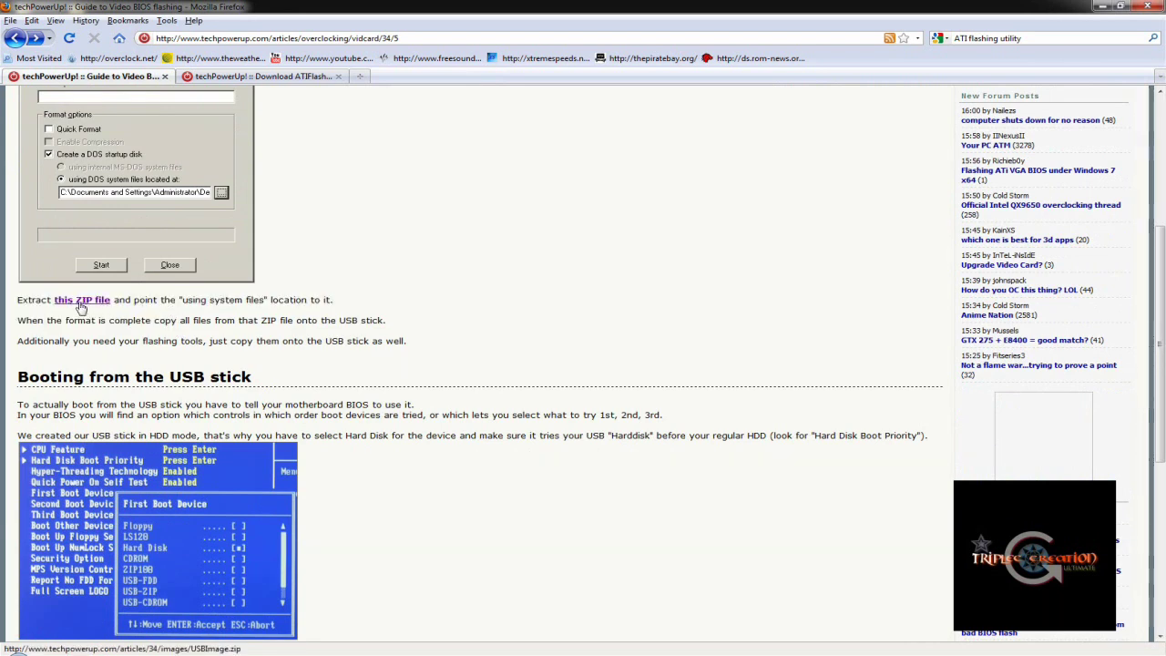
scroll(189, 221, "up", 3)
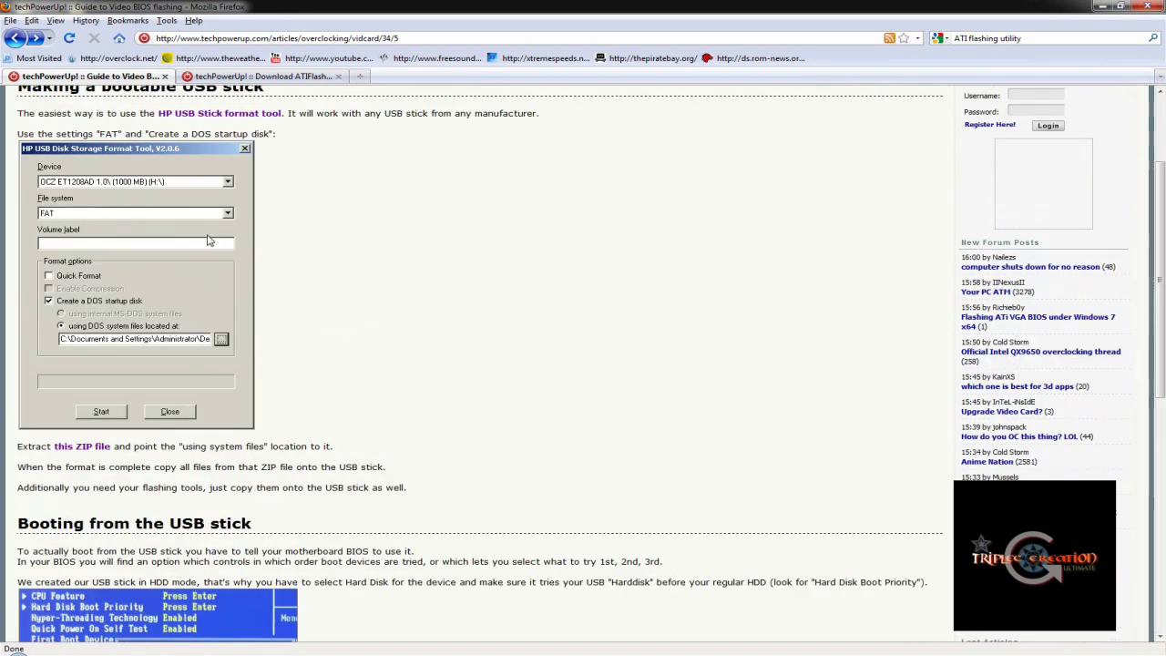
scroll(304, 329, "down", 3)
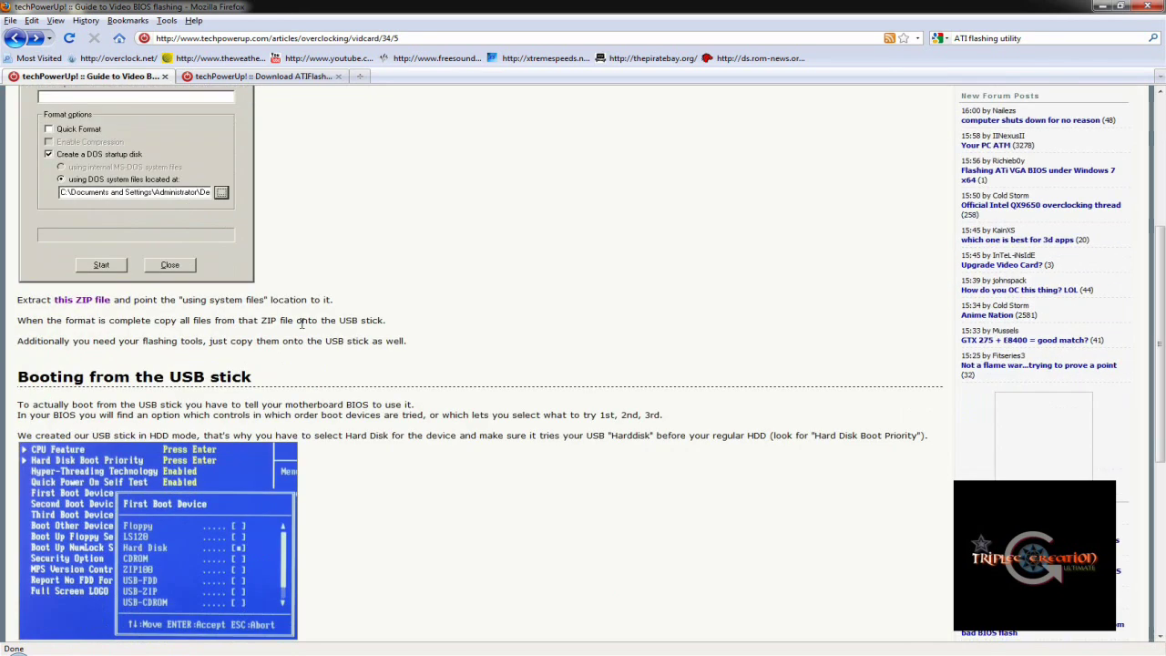
scroll(1148, 173, "down", 2)
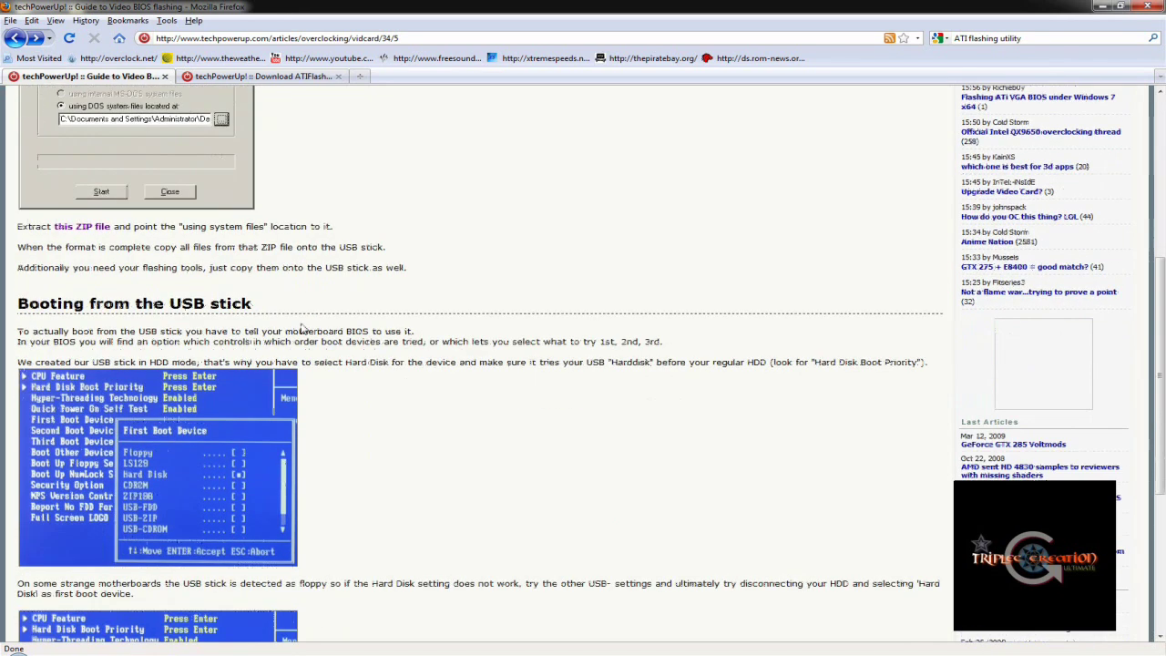
left_click(1102, 8)
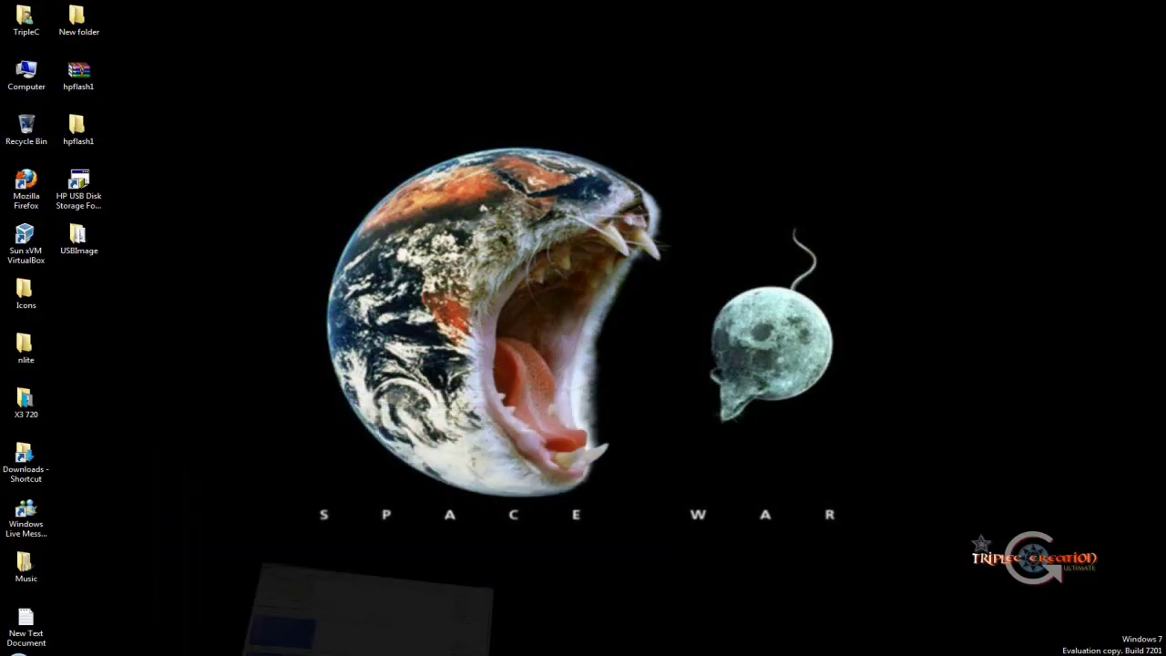
- Switch to the ATIFlash 3.60 download page and view its download mirrors
left_click(368, 615)
left_click(269, 79)
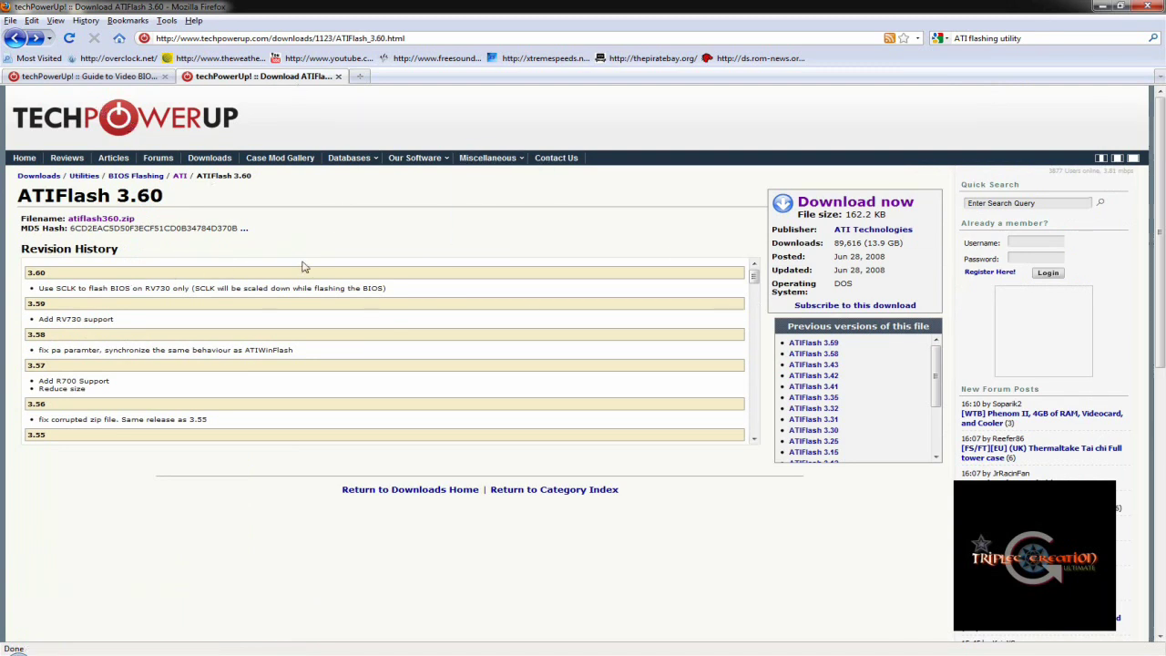
left_click(824, 203)
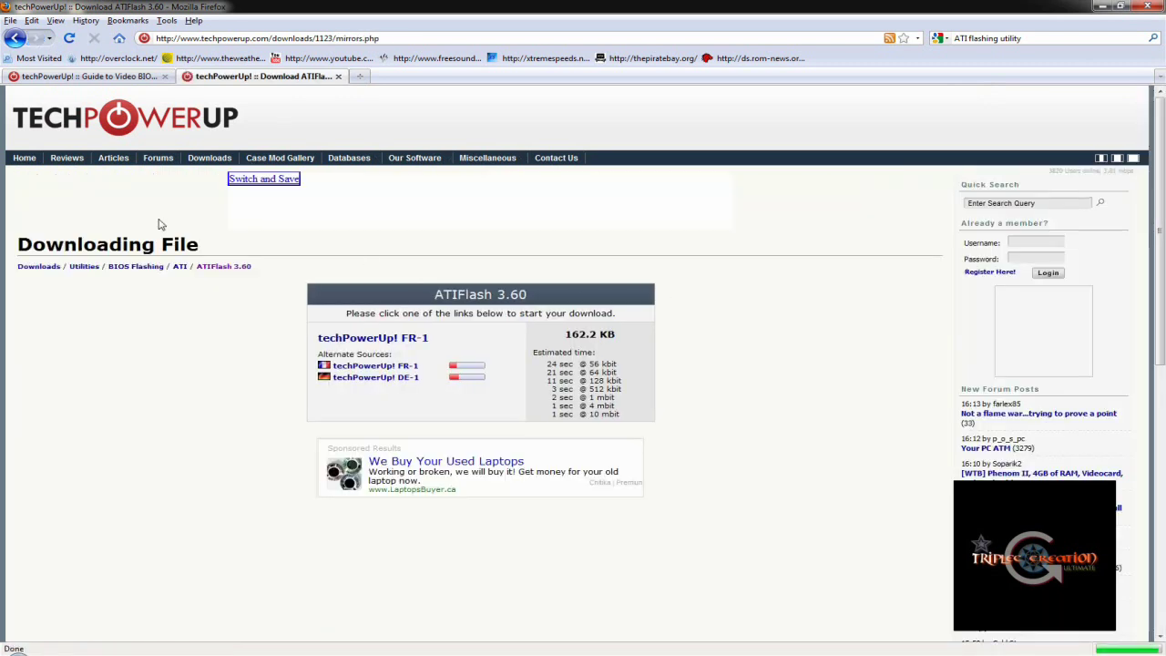
left_click(363, 338)
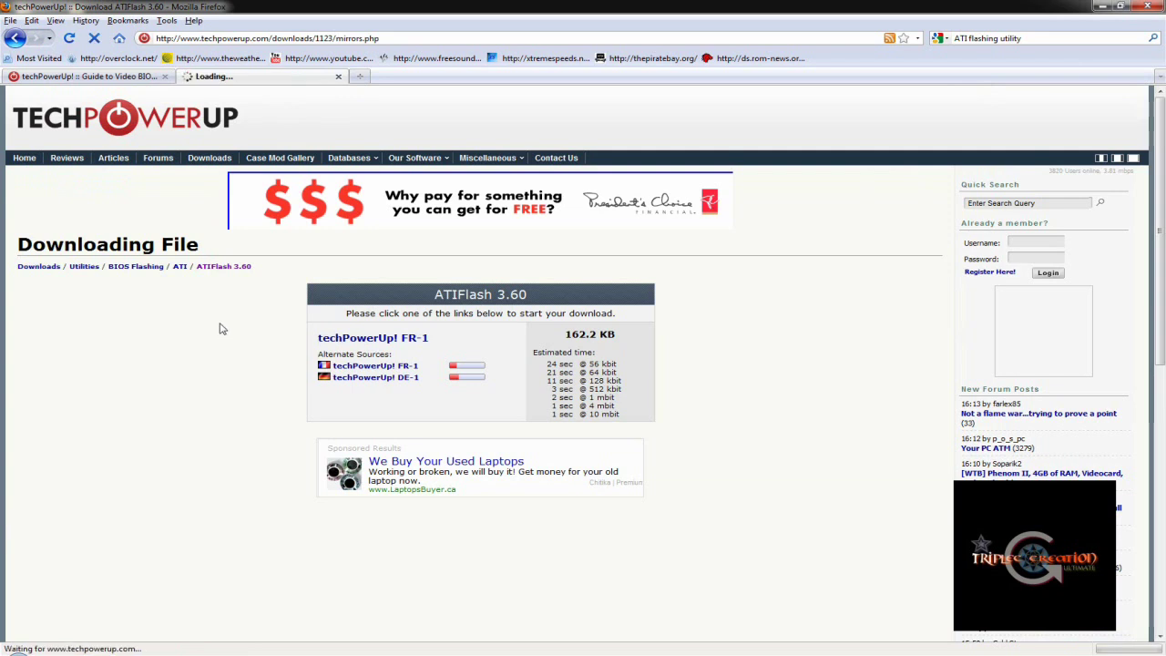
key("alt+Left")
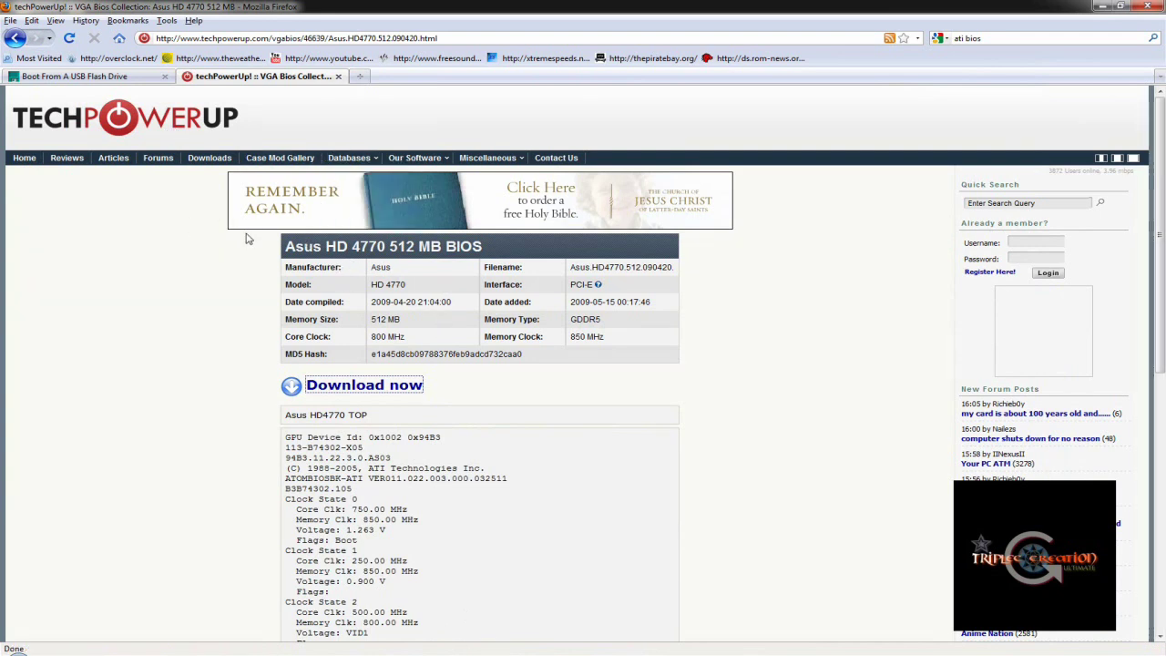
- Go back from the Asus HD 4770 BIOS page to the unfiltered Video BIOS Collection
left_click(472, 203)
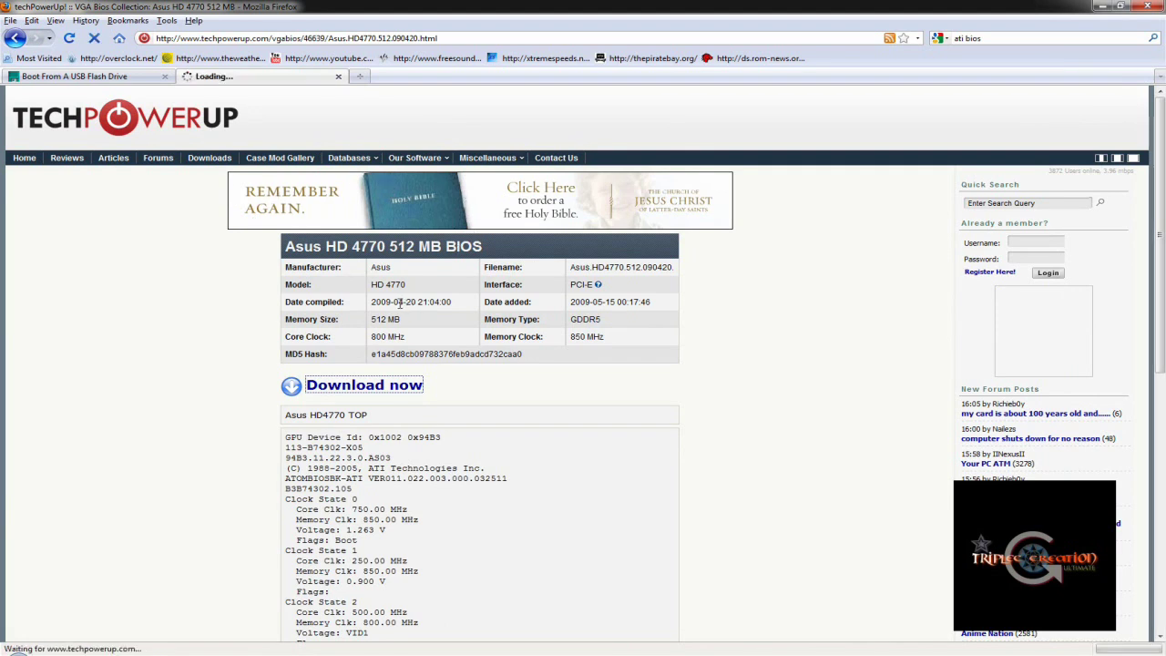
key("alt+Left")
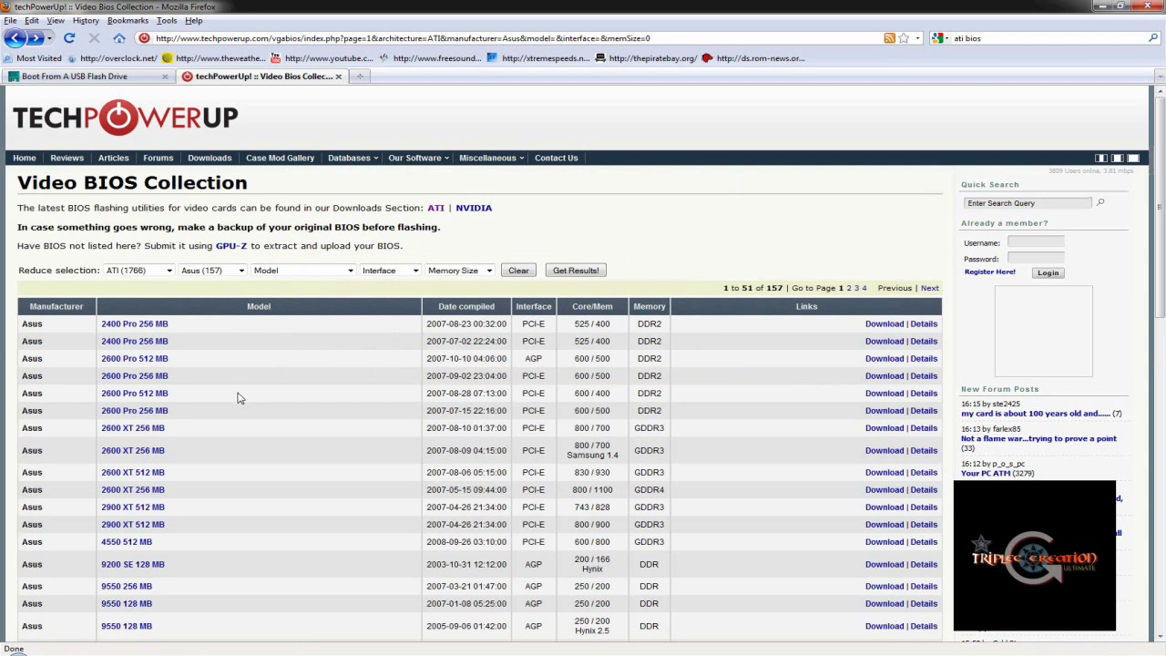
key("alt+Left")
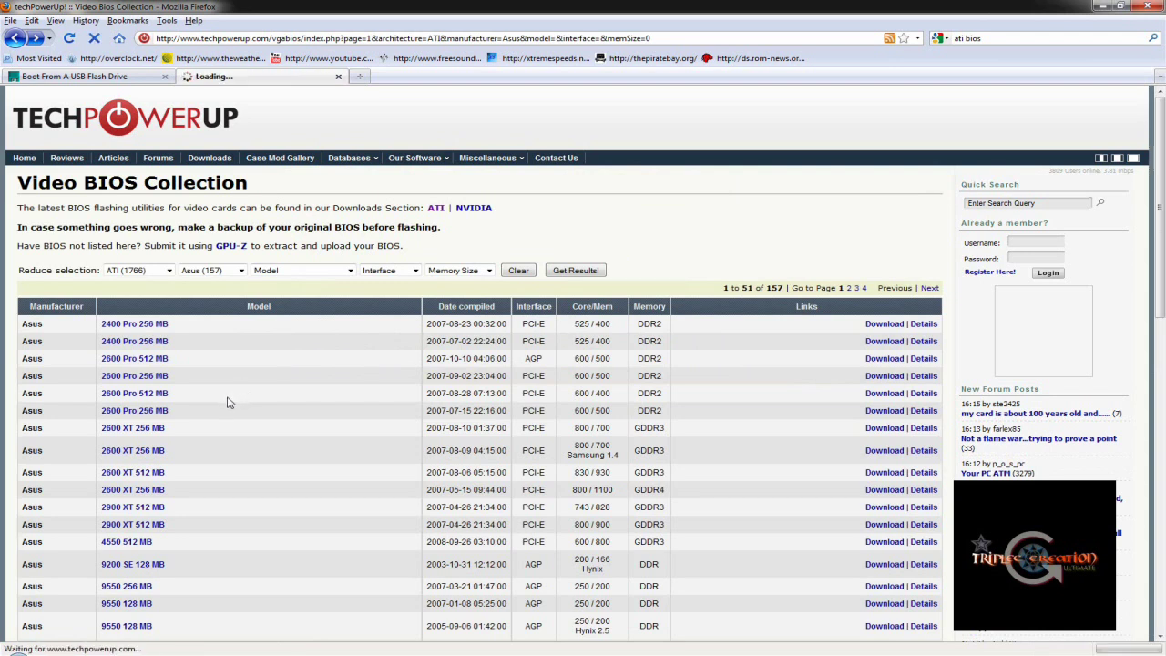
key("alt+Left")
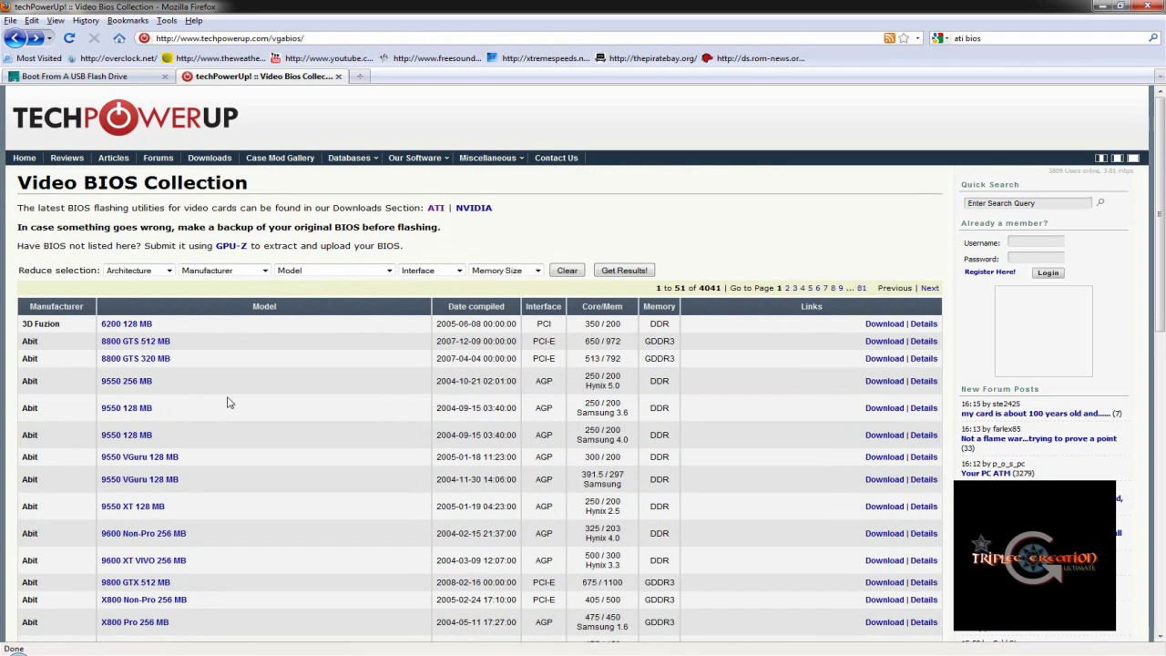
- Filter the Video BIOS Collection to ATI architecture, manufacturer Asus and model HD 4770
left_click(169, 271)
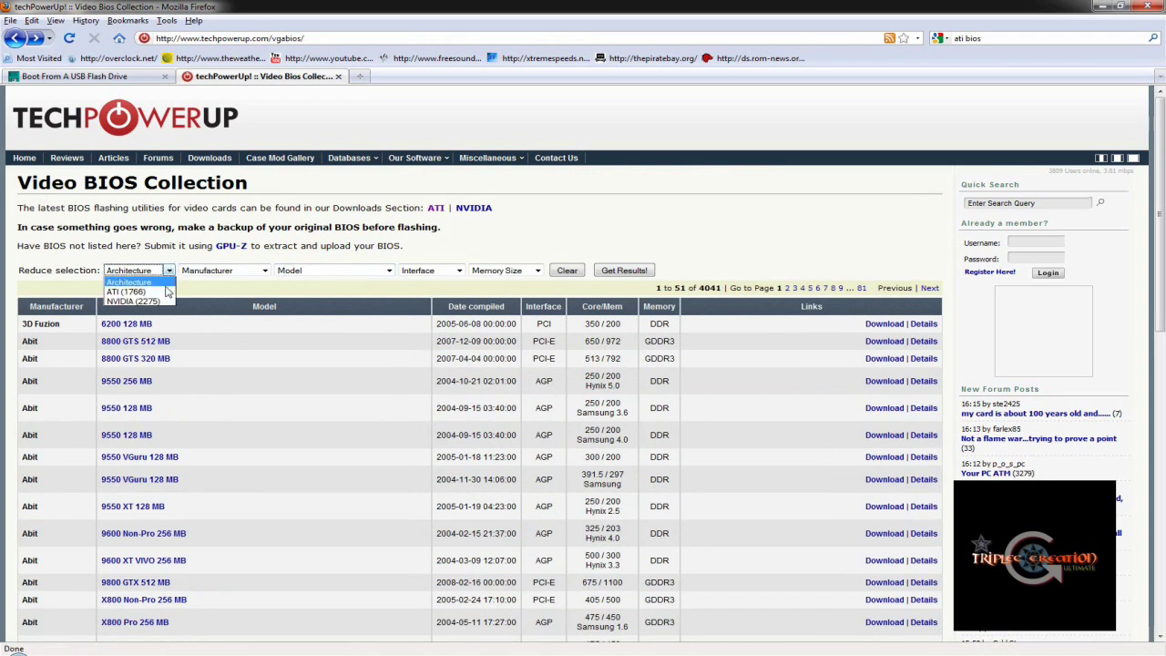
left_click(155, 292)
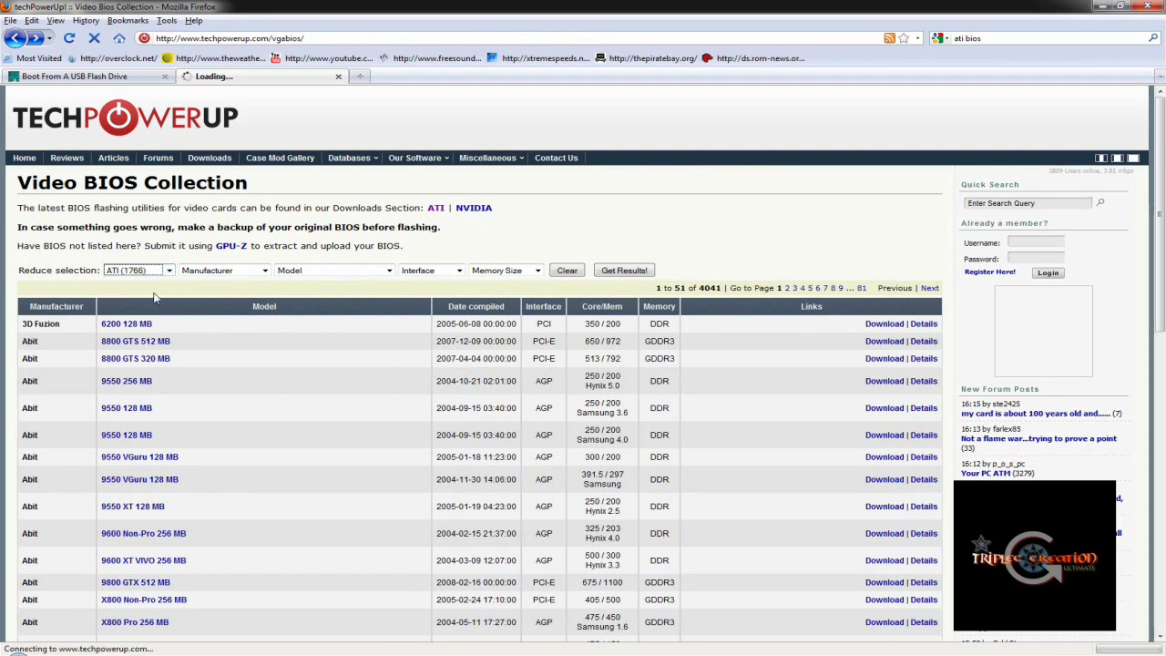
left_click(233, 272)
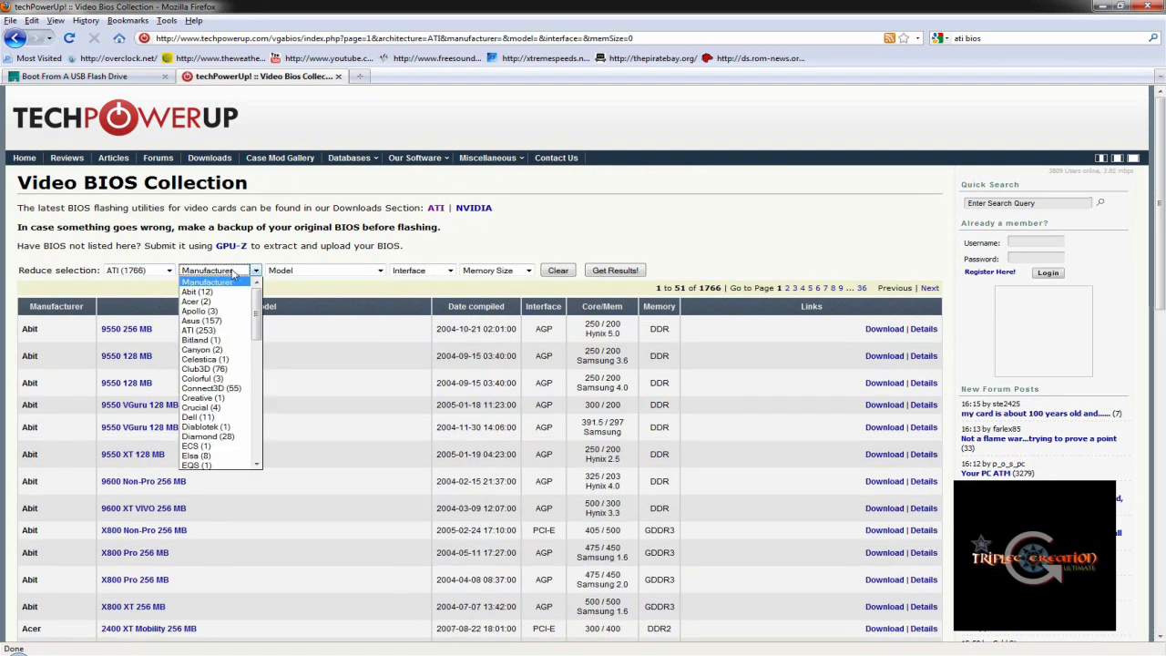
left_click(217, 321)
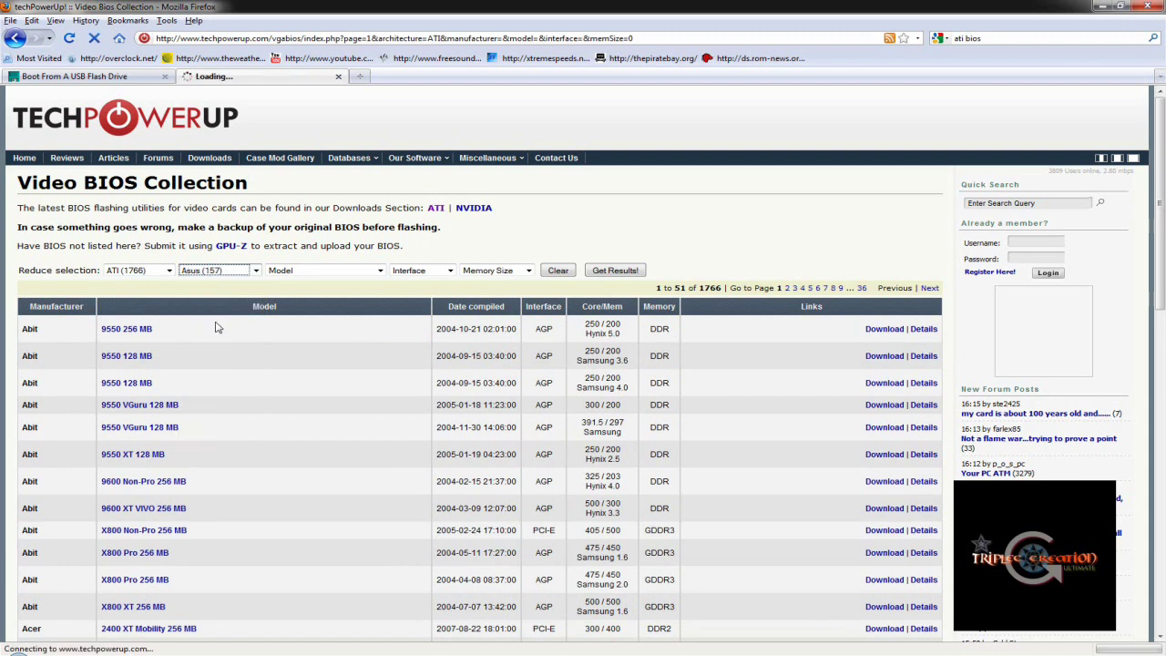
left_click(319, 270)
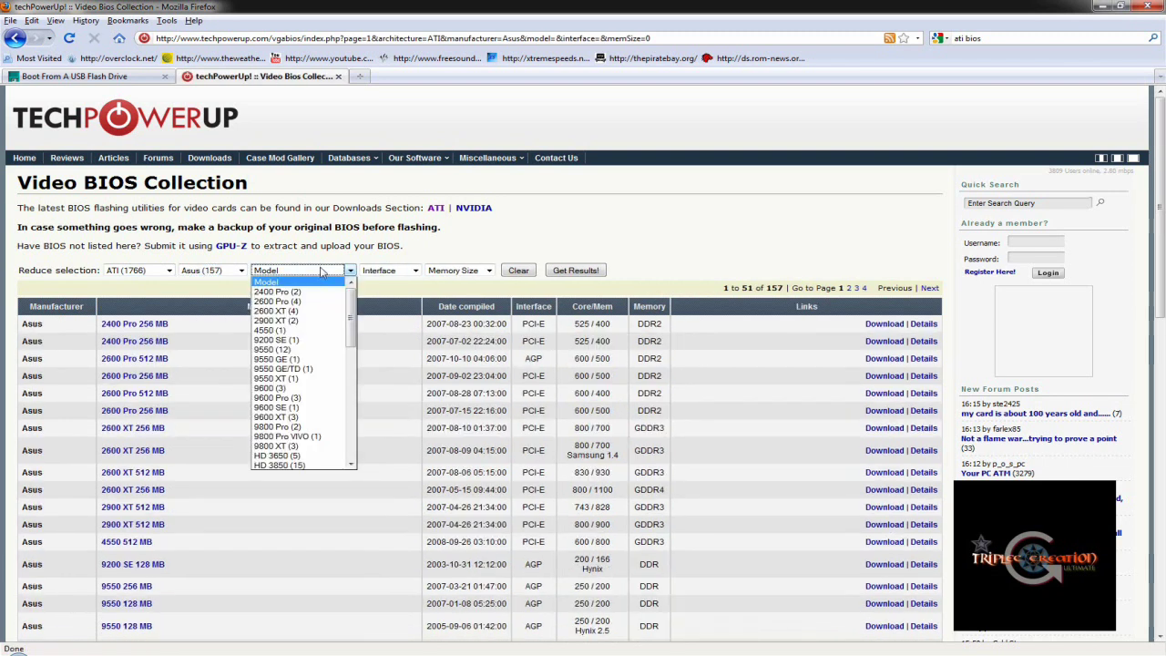
scroll(305, 367, "down", 6)
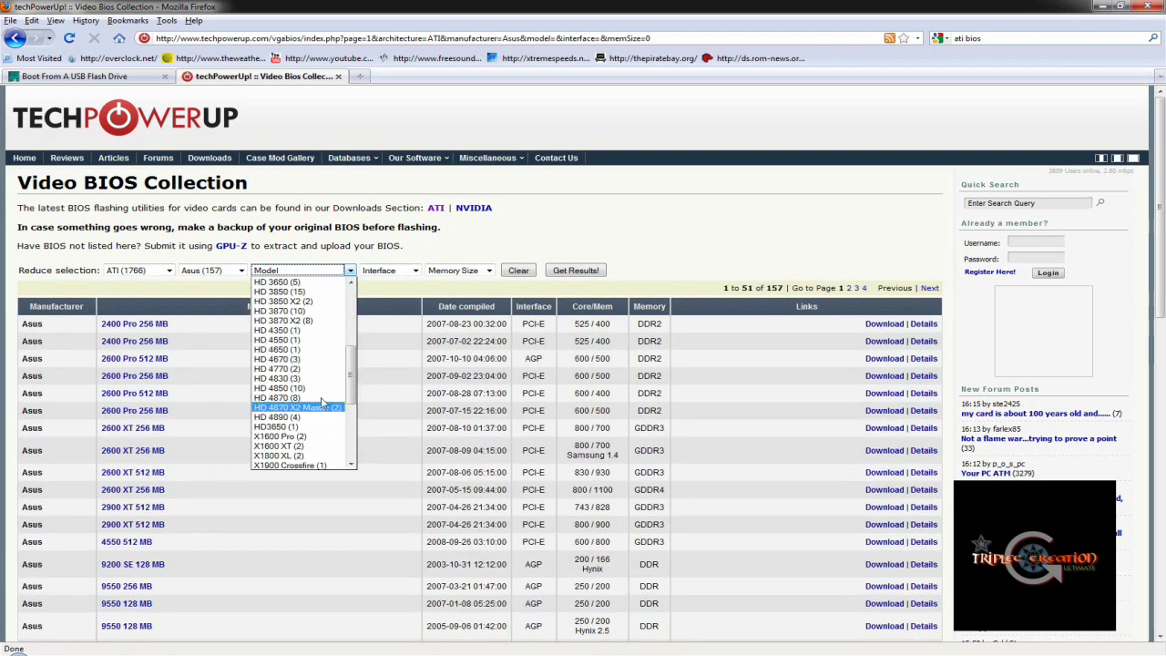
left_click(305, 369)
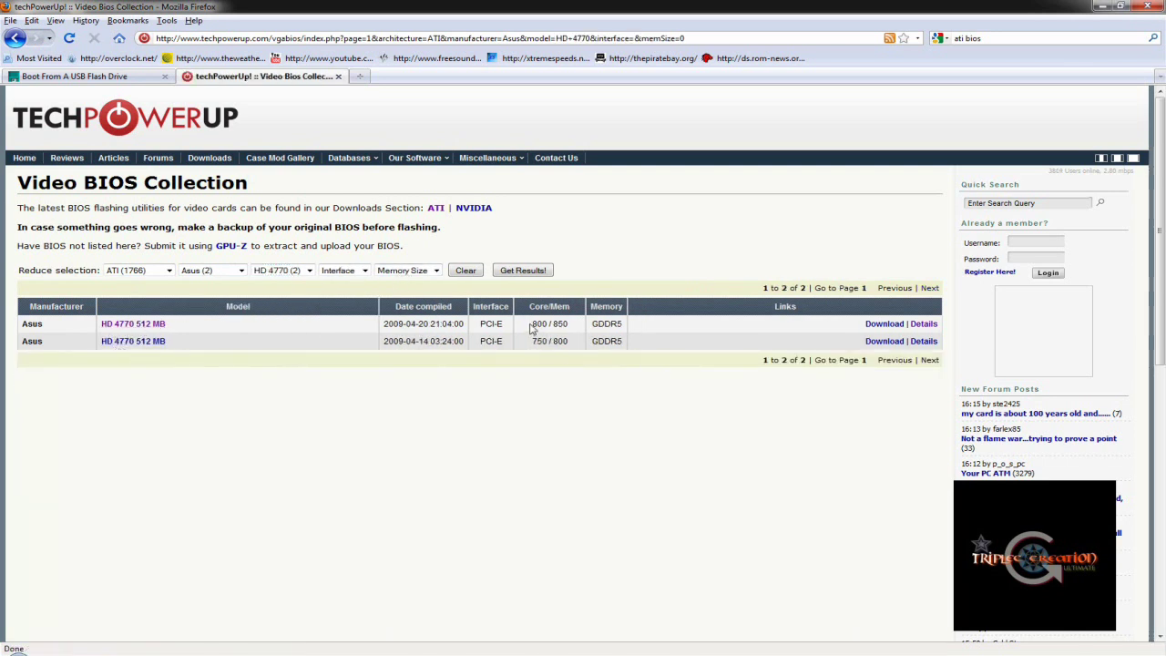
- Compare the core and memory clocks of the listed Asus HD 4770 BIOS versions
left_click_drag(532, 330, 565, 329)
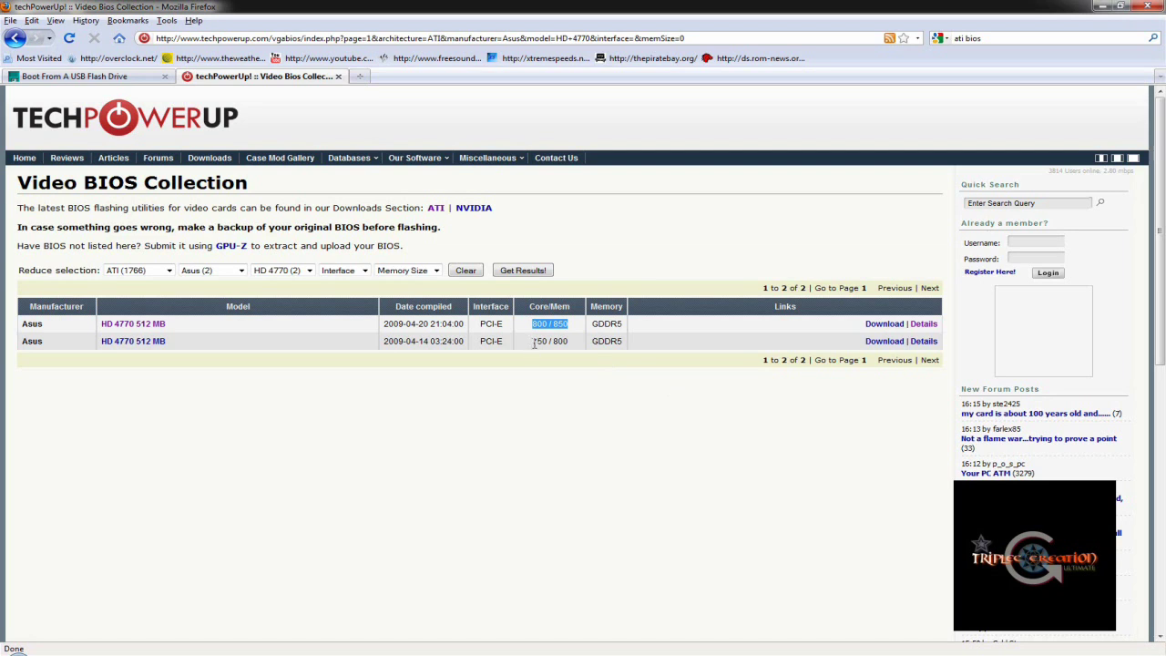
left_click_drag(534, 344, 586, 345)
left_click(580, 363)
left_click_drag(572, 348, 529, 342)
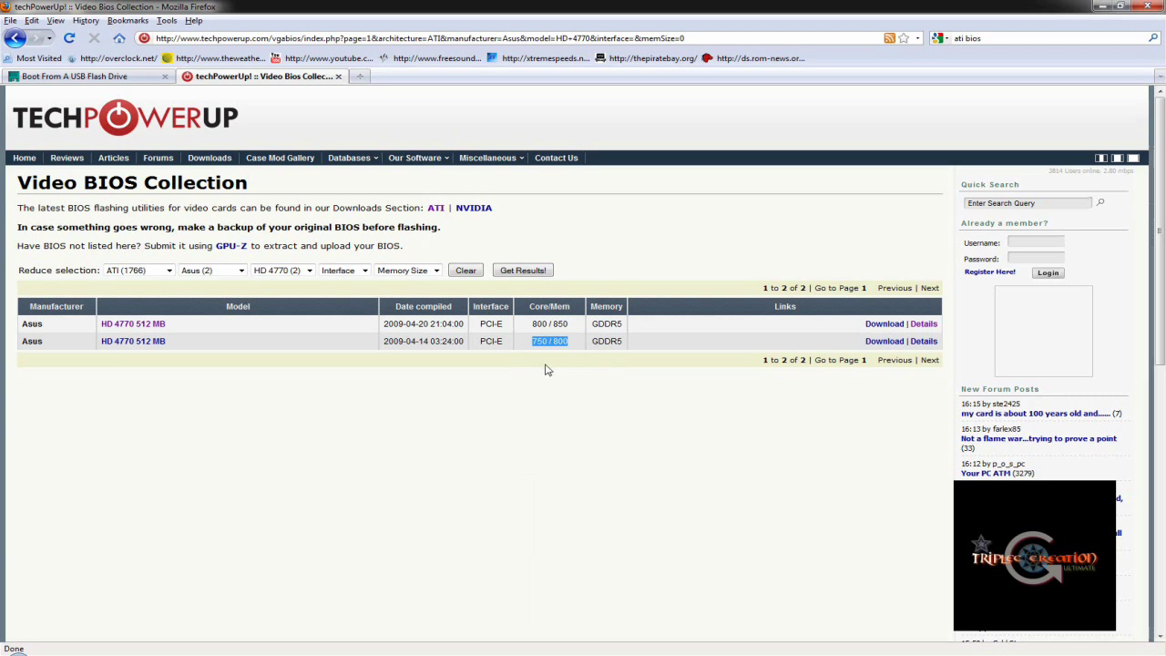
left_click_drag(525, 326, 583, 325)
left_click(577, 332)
- Open the Asus HD 4770 512 MB BIOS with 800/850 clocks and examine its details and clock states
left_click(133, 324)
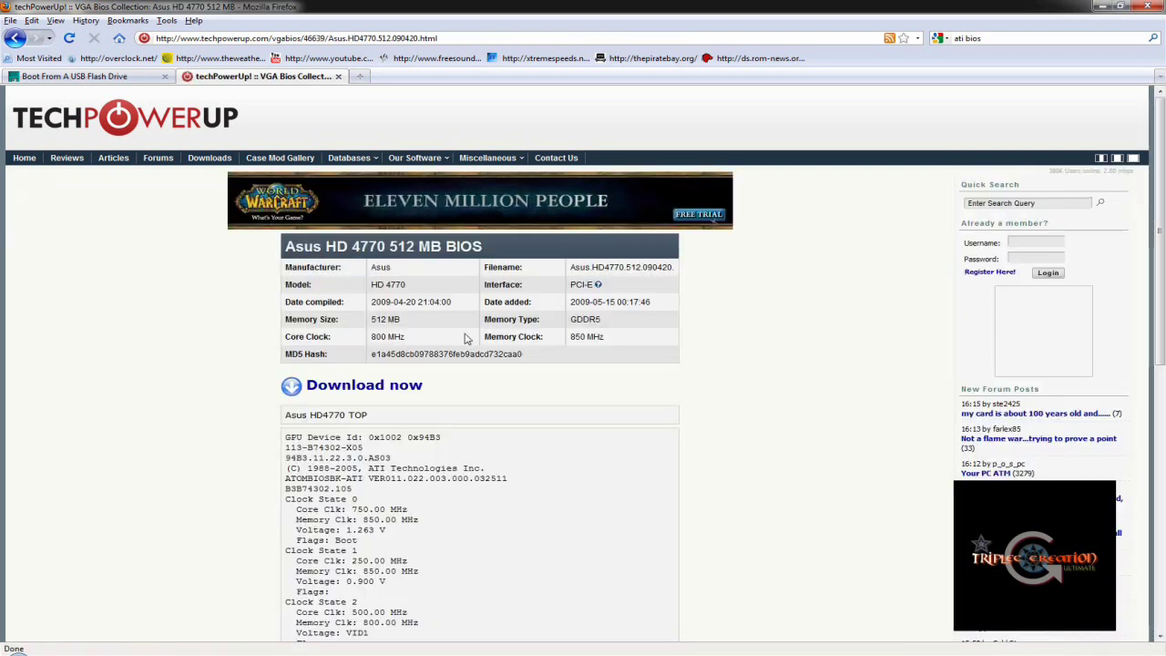
scroll(465, 337, "down", 2)
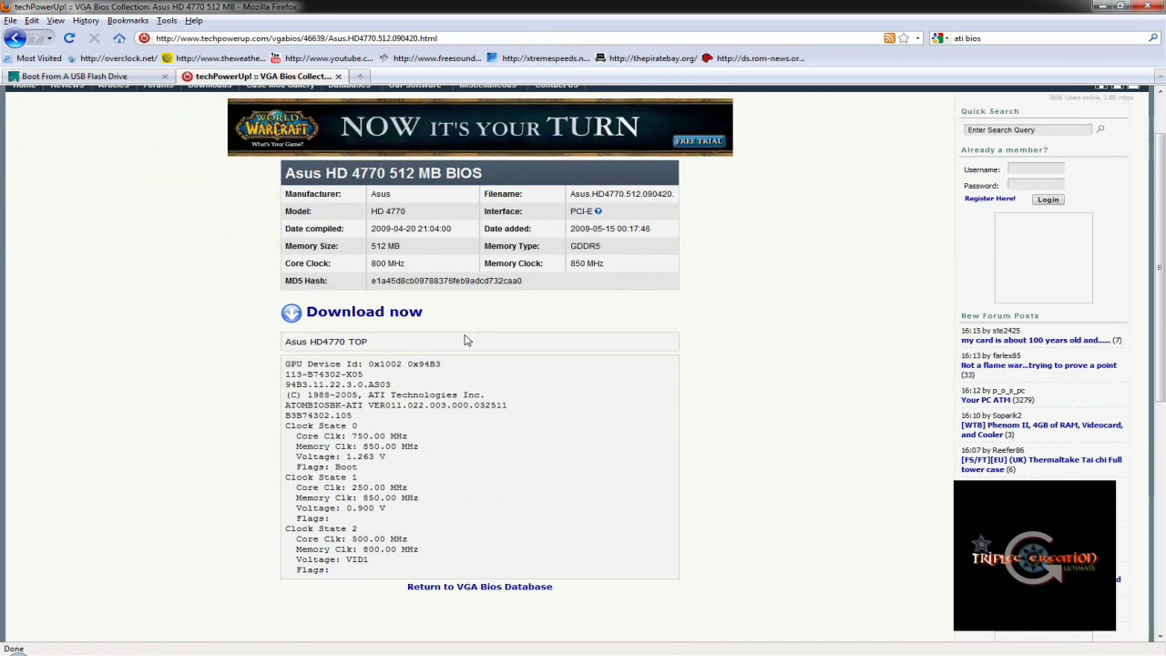
scroll(433, 363, "down", 3)
scroll(427, 365, "up", 5)
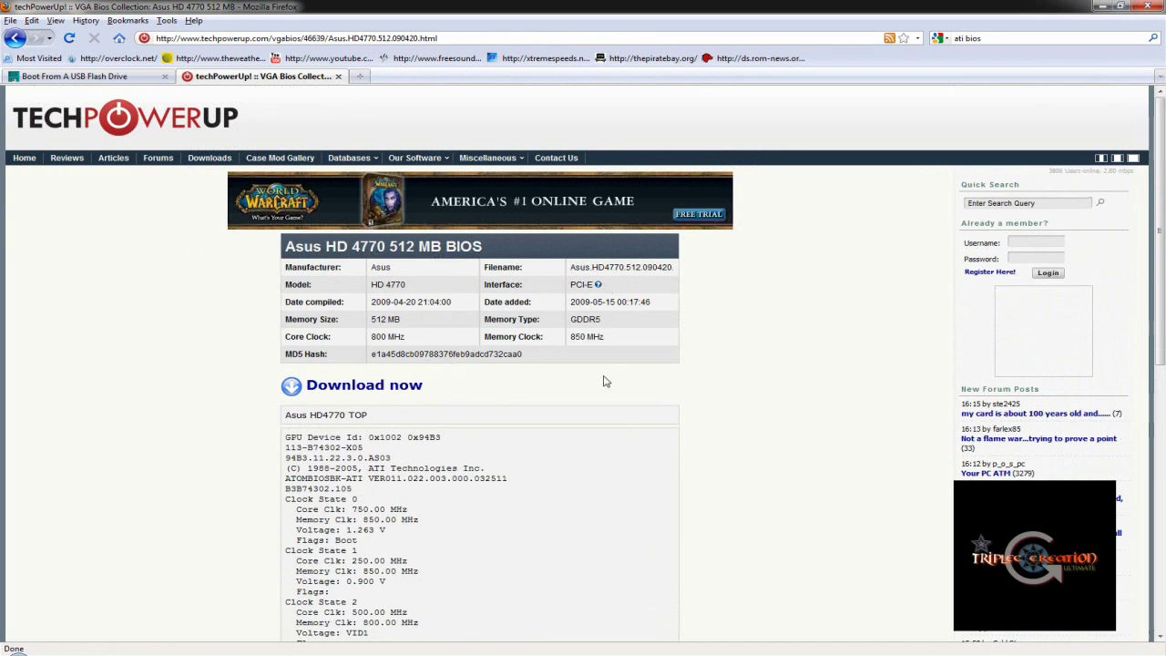
- Bring up the download of Asus.HD4770.512.090420.bin, dismiss it, and minimize the browser windows to show the desktop
left_click(364, 385)
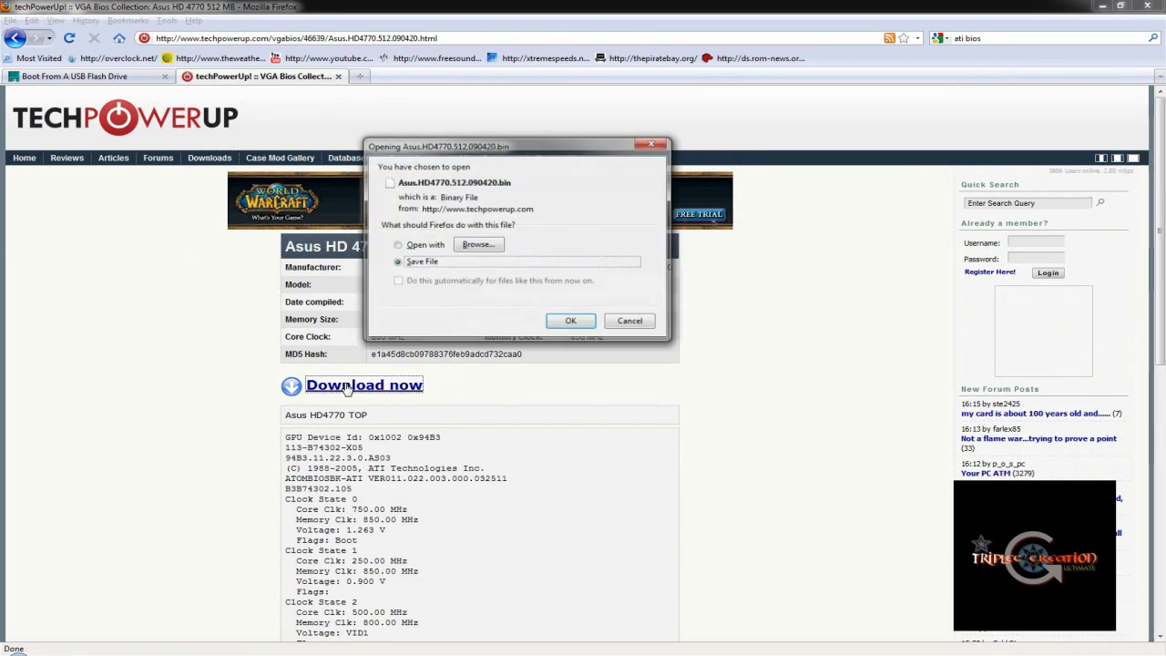
left_click(625, 325)
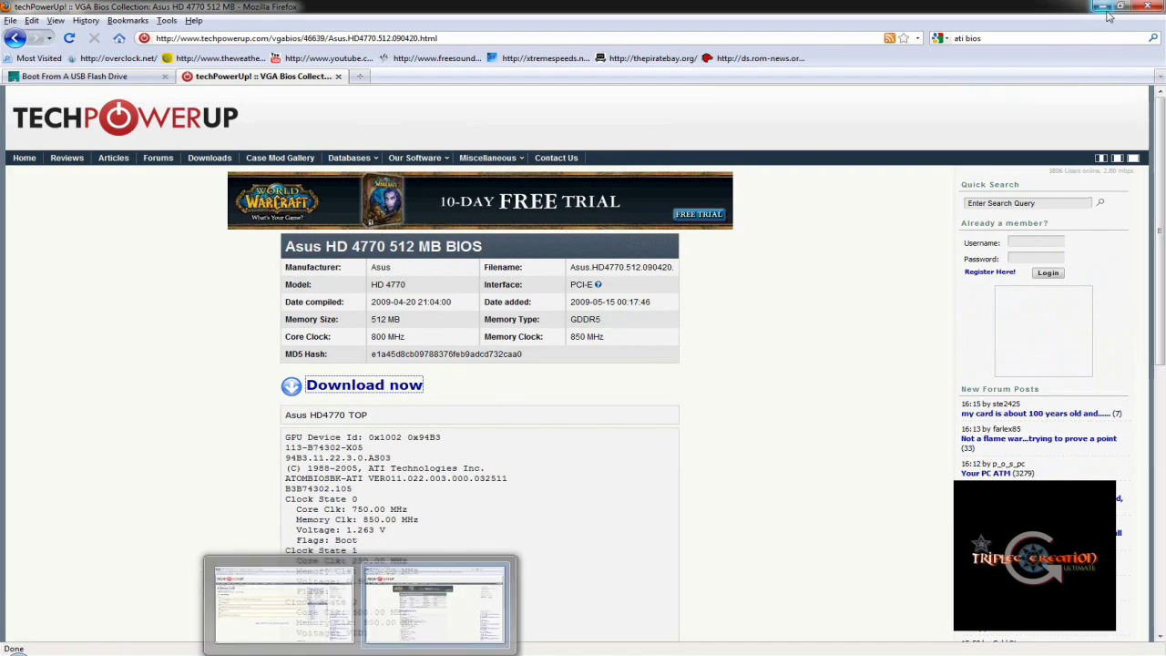
left_click(460, 583)
left_click(1102, 12)
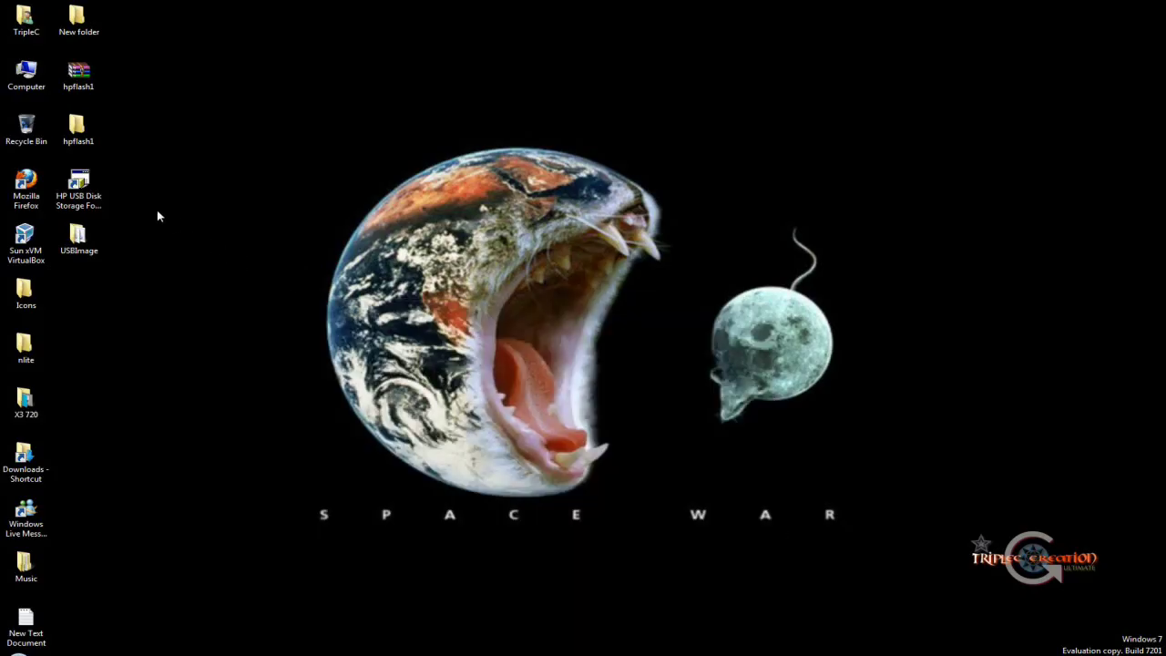
- Try to launch the HP USB Disk Storage Format Tool from the desktop with normal user rights
double_click(89, 199)
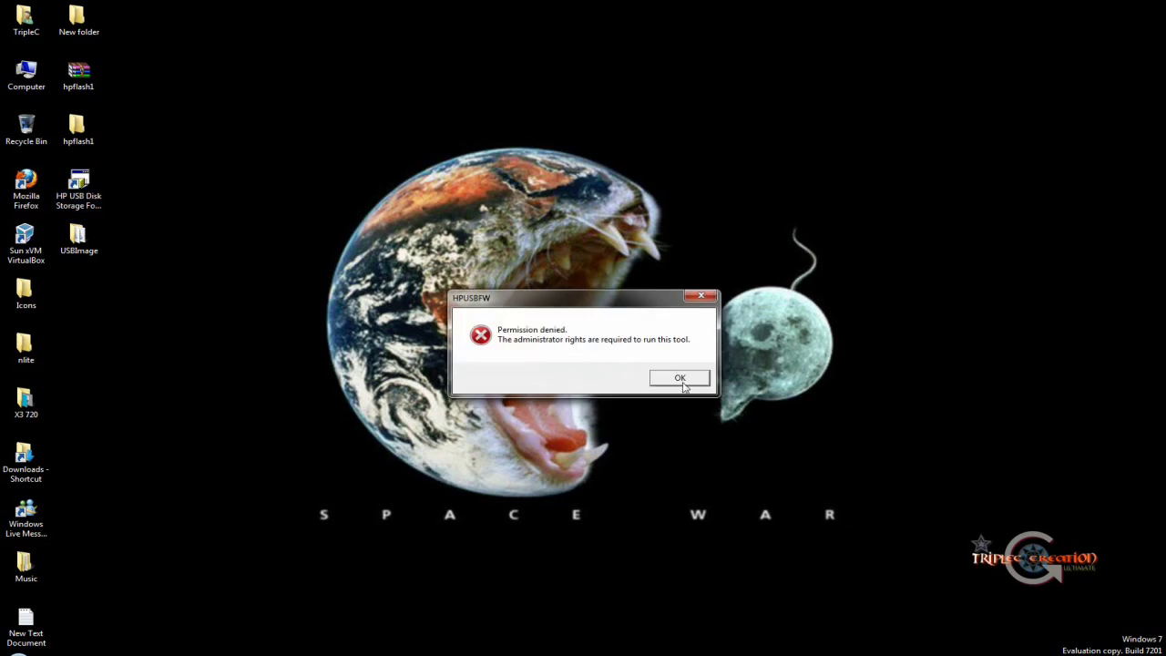
left_click(680, 379)
double_click(90, 195)
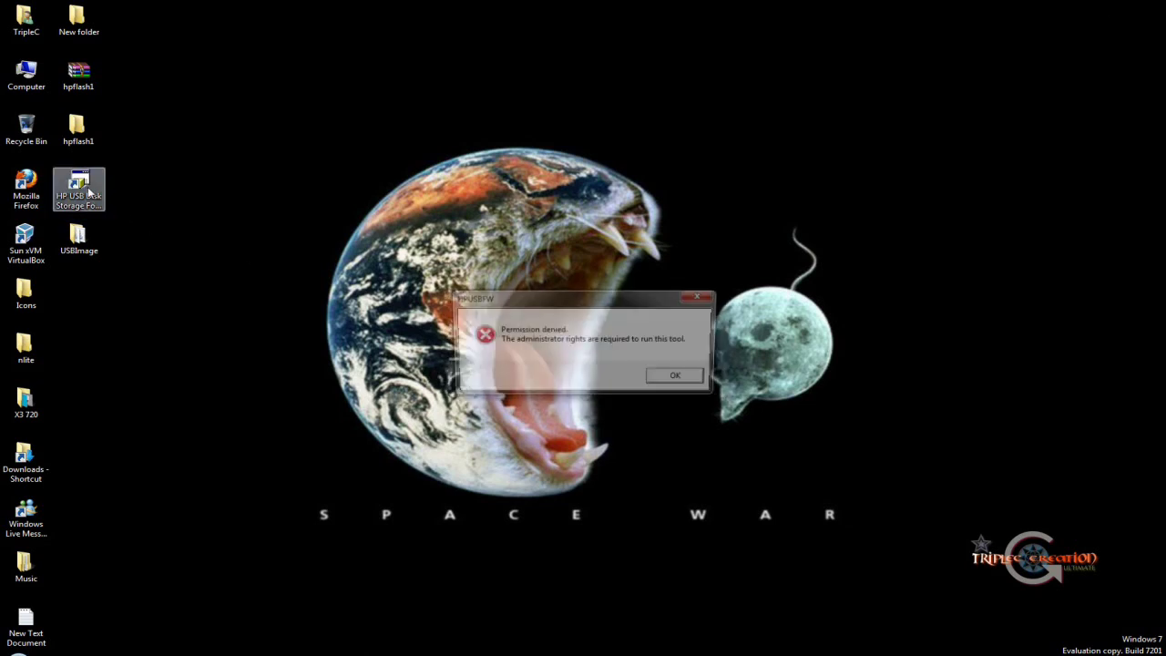
left_click(675, 378)
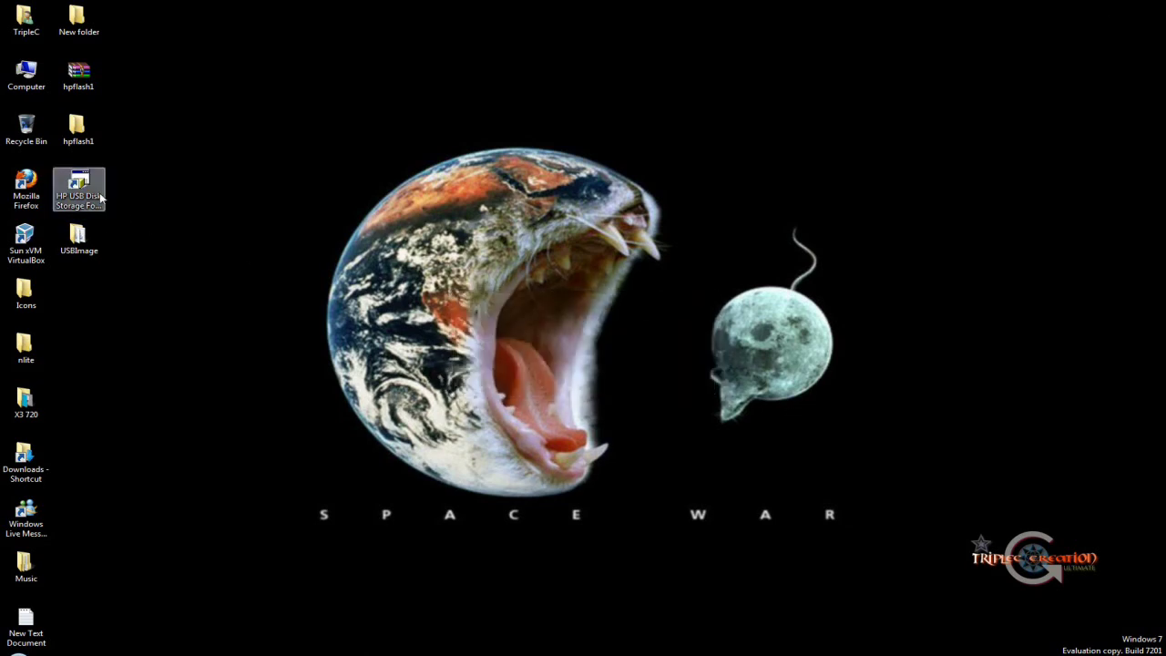
- Run the HP USB Disk Storage Format Tool as administrator and reposition its window on the desktop
right_click(84, 187)
left_click(153, 239)
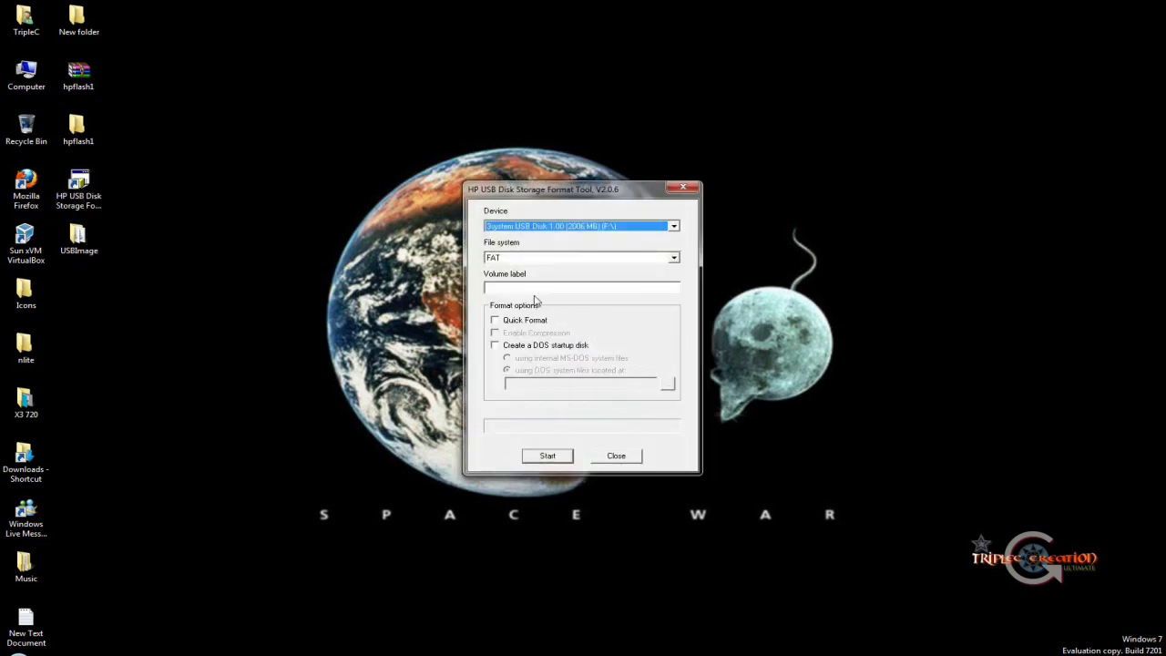
left_click_drag(594, 191, 561, 172)
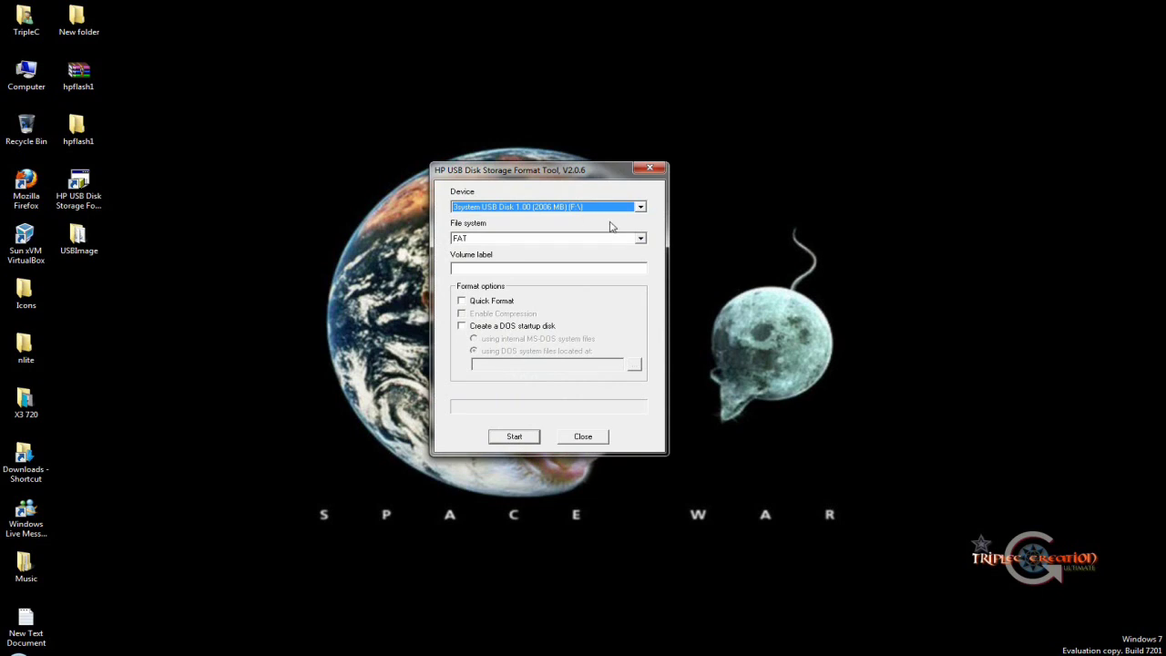
- Set the file system to FAT and enable creating a DOS startup disk for the F: USB drive
left_click(513, 238)
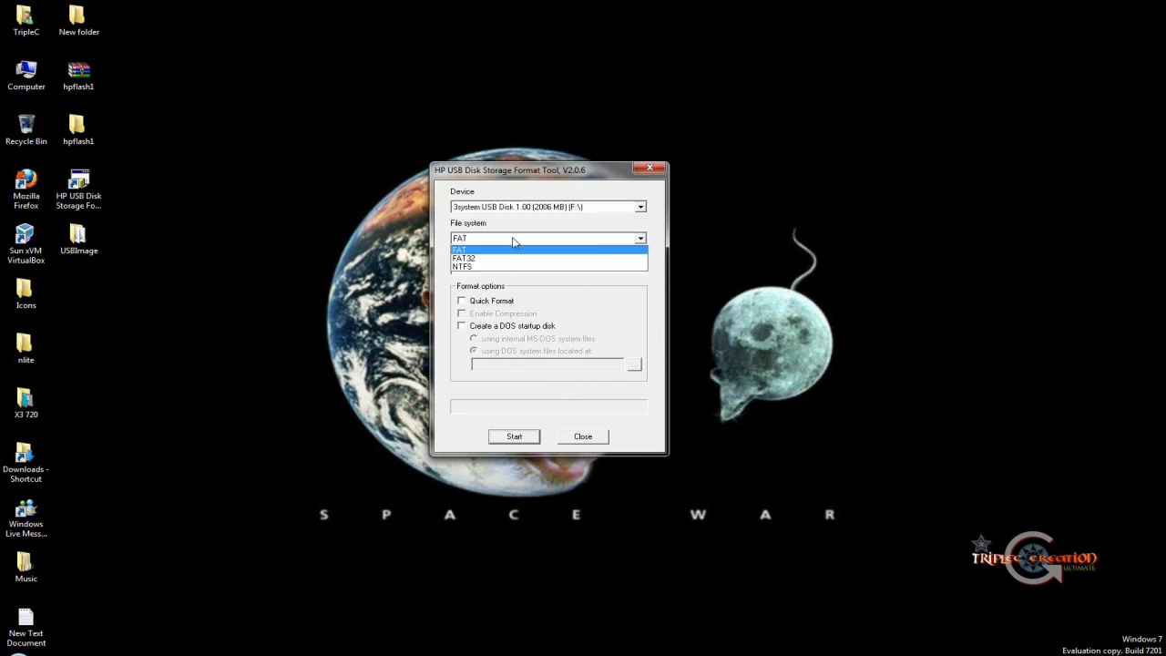
left_click(461, 250)
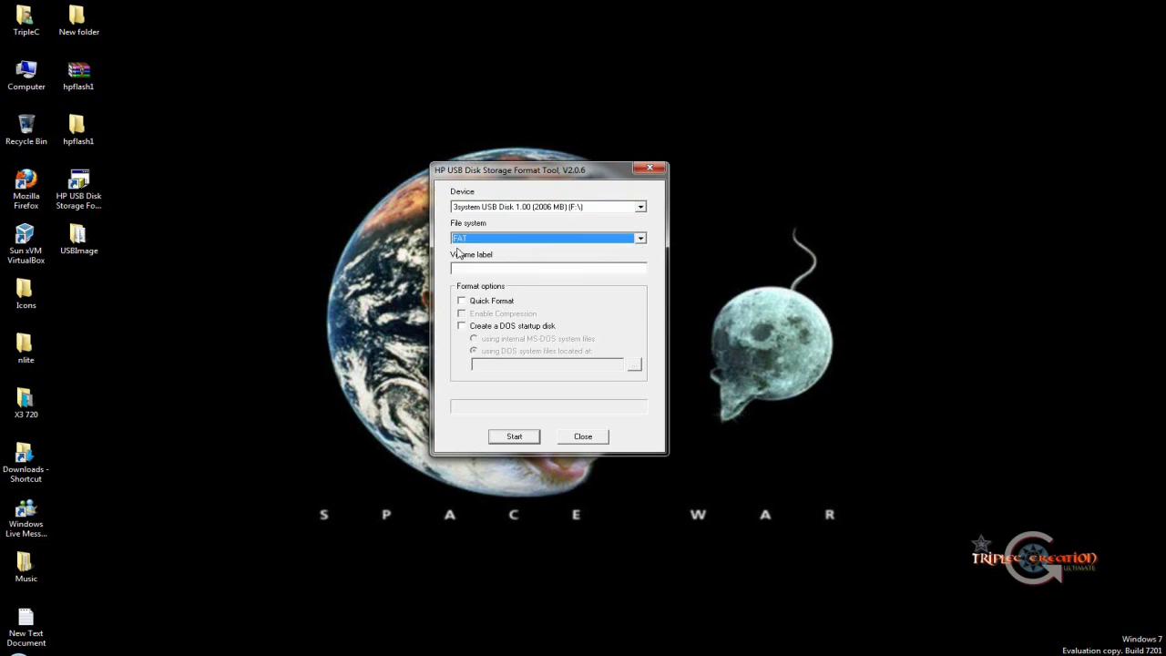
left_click(462, 327)
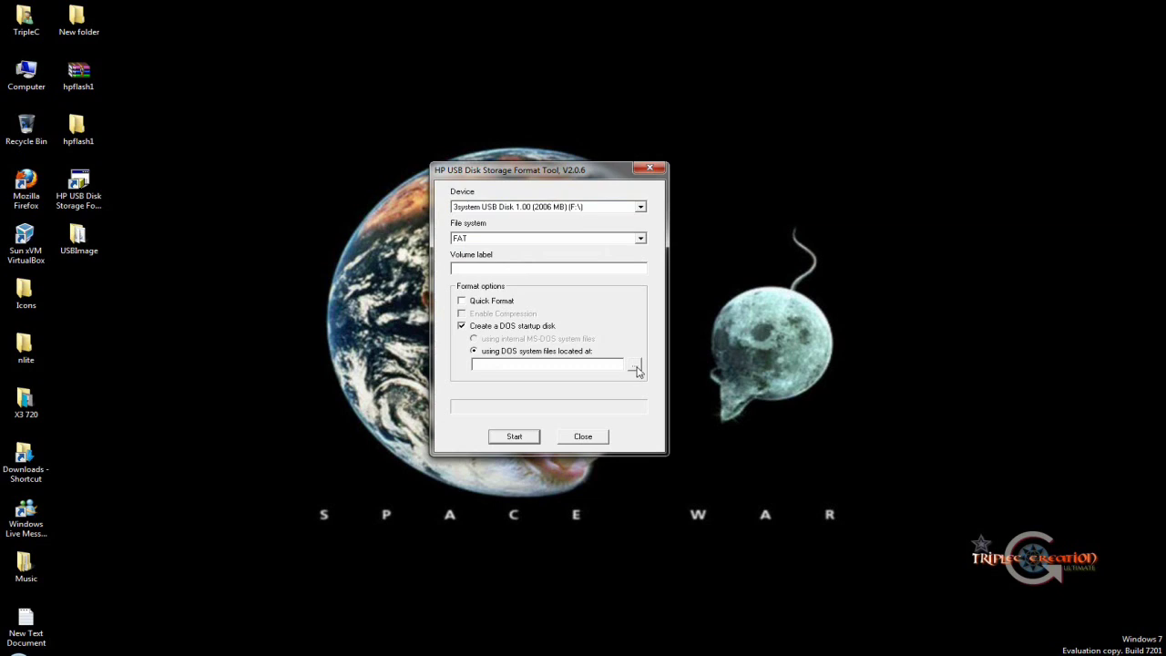
- Check the contents of the desktop USBImage folder and set that folder as the location of the DOS system files
double_click(93, 246)
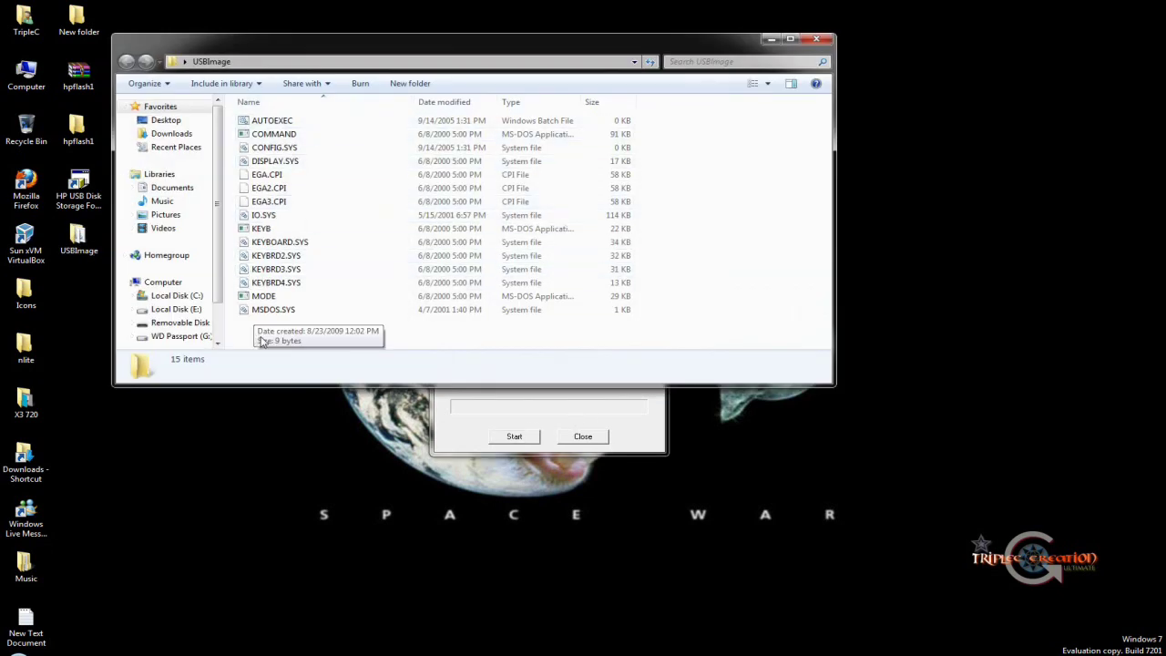
left_click(816, 39)
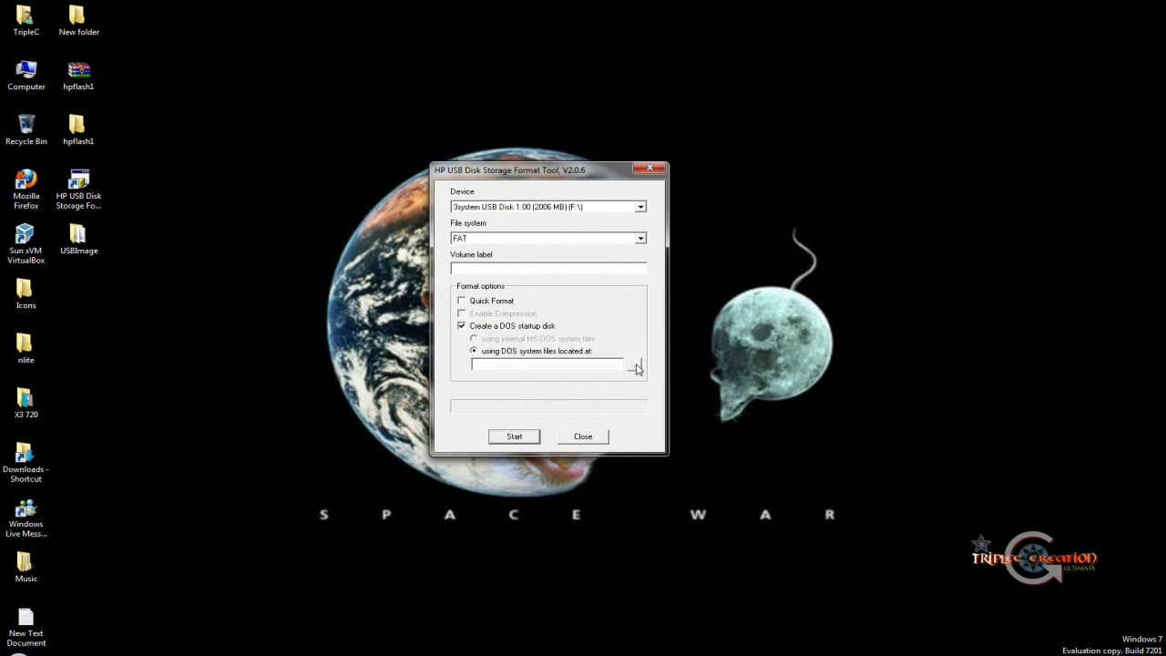
left_click(637, 366)
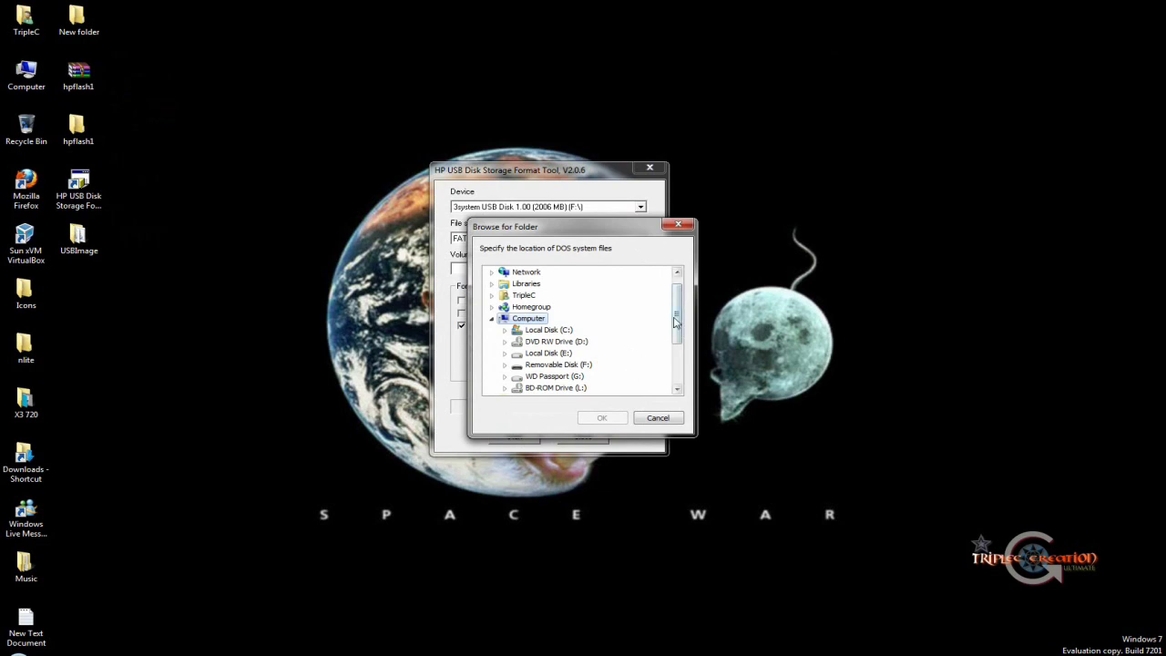
left_click_drag(678, 323, 676, 361)
left_click(528, 375)
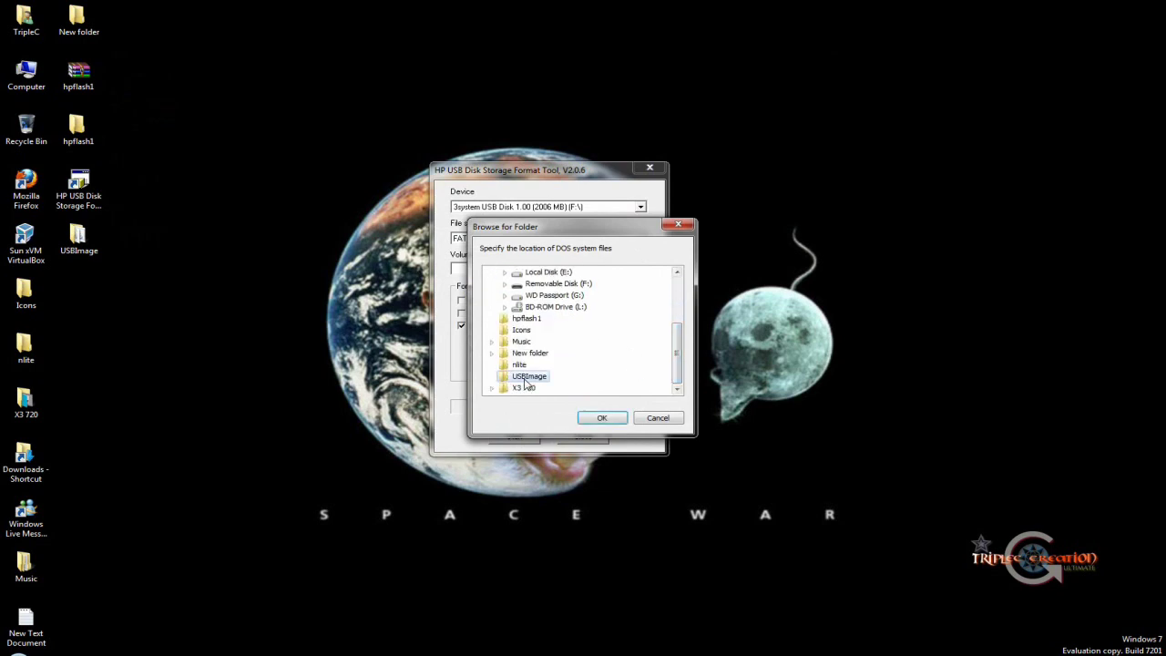
left_click(602, 419)
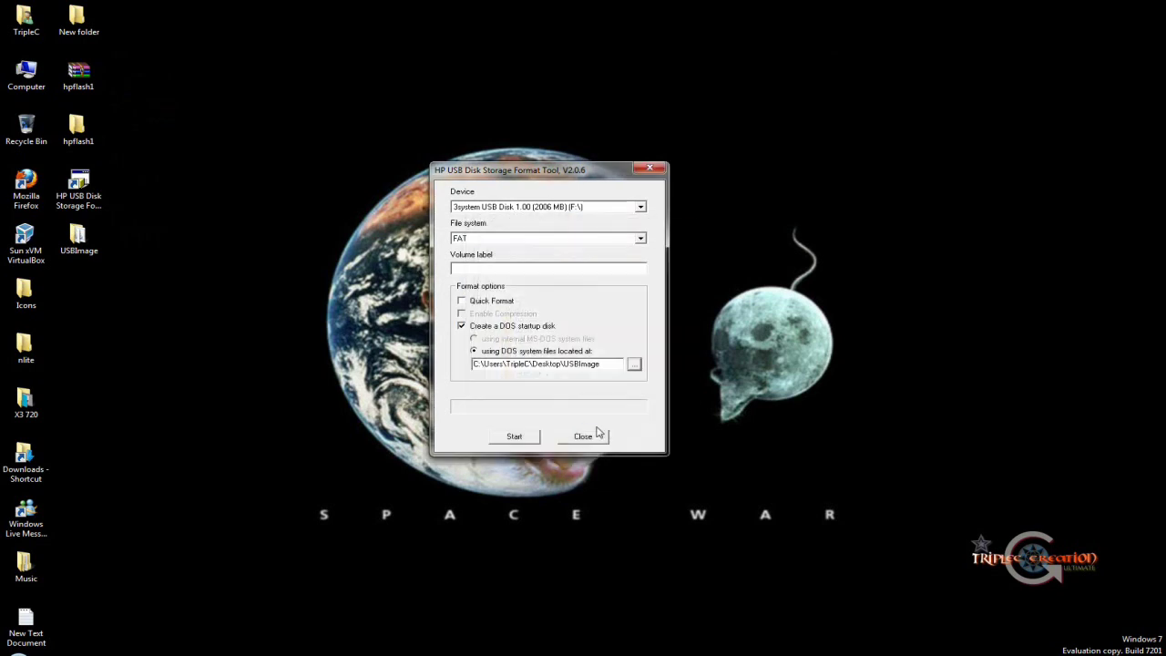
- Start formatting the USB disk and accept the loss of all data on it
left_click(515, 437)
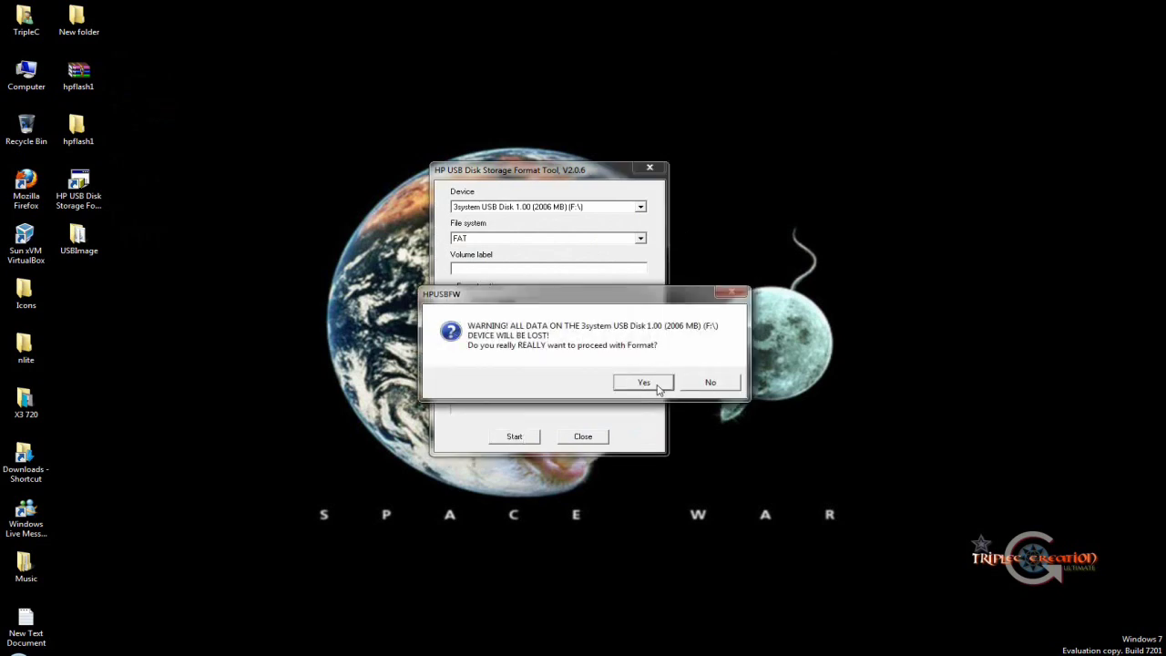
left_click(653, 386)
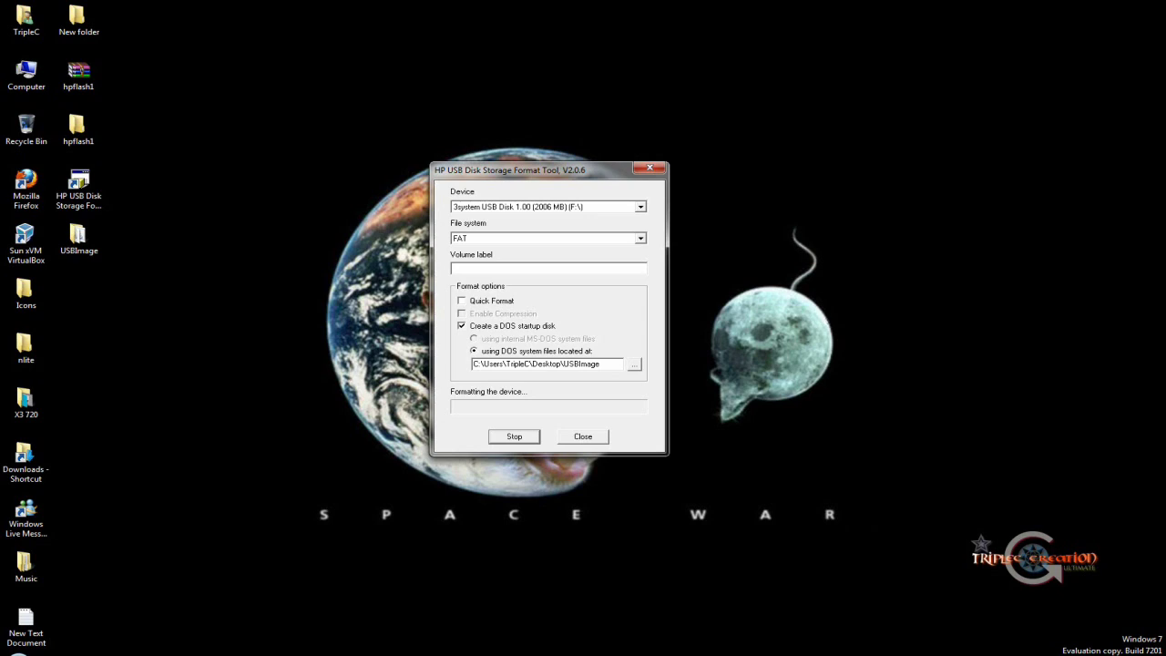
right_click(992, 653)
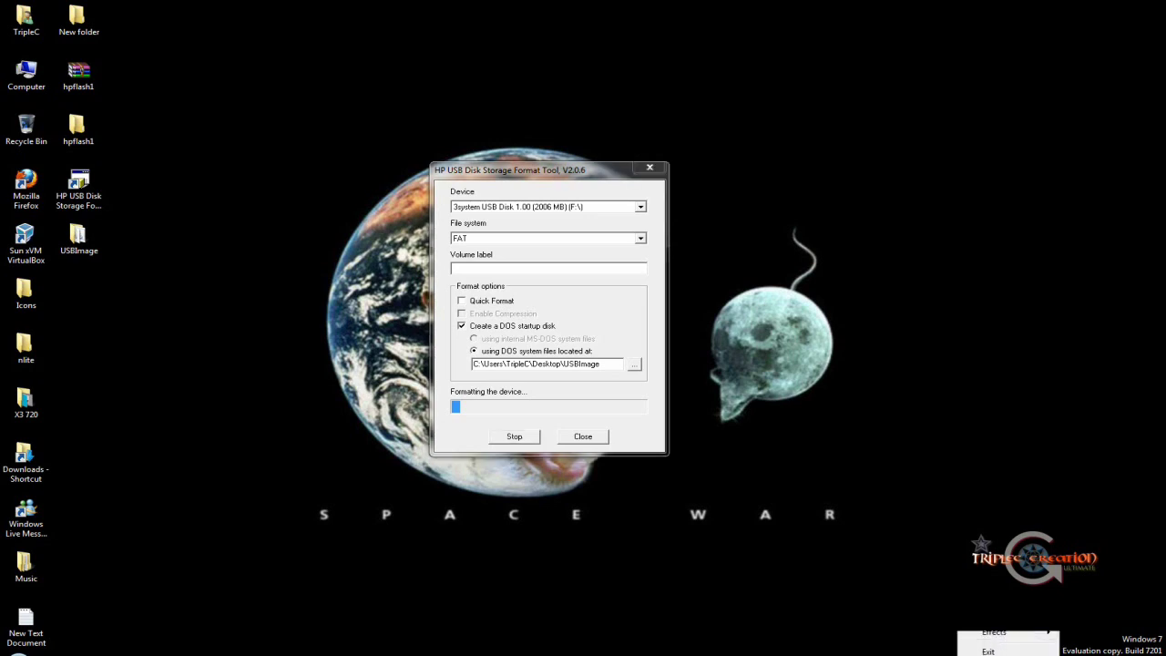
left_click(989, 652)
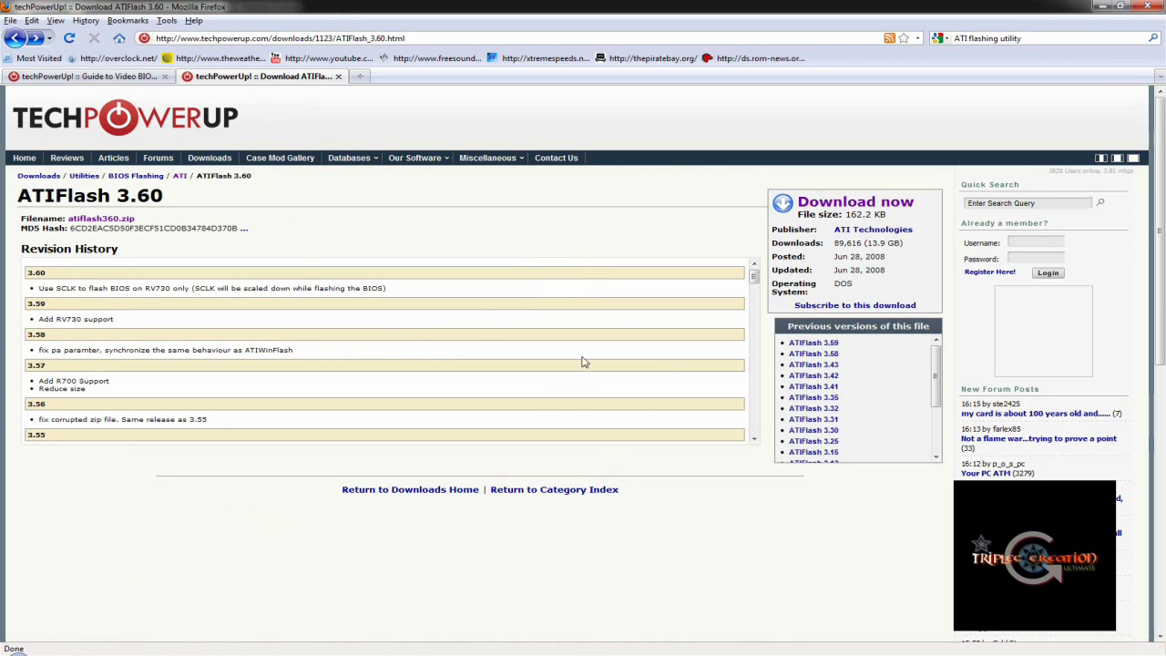
- Go back from the ATIFlash 3.60 page to review the ATI flashing utilities list, and minimize the browser windows
key("alt+Left")
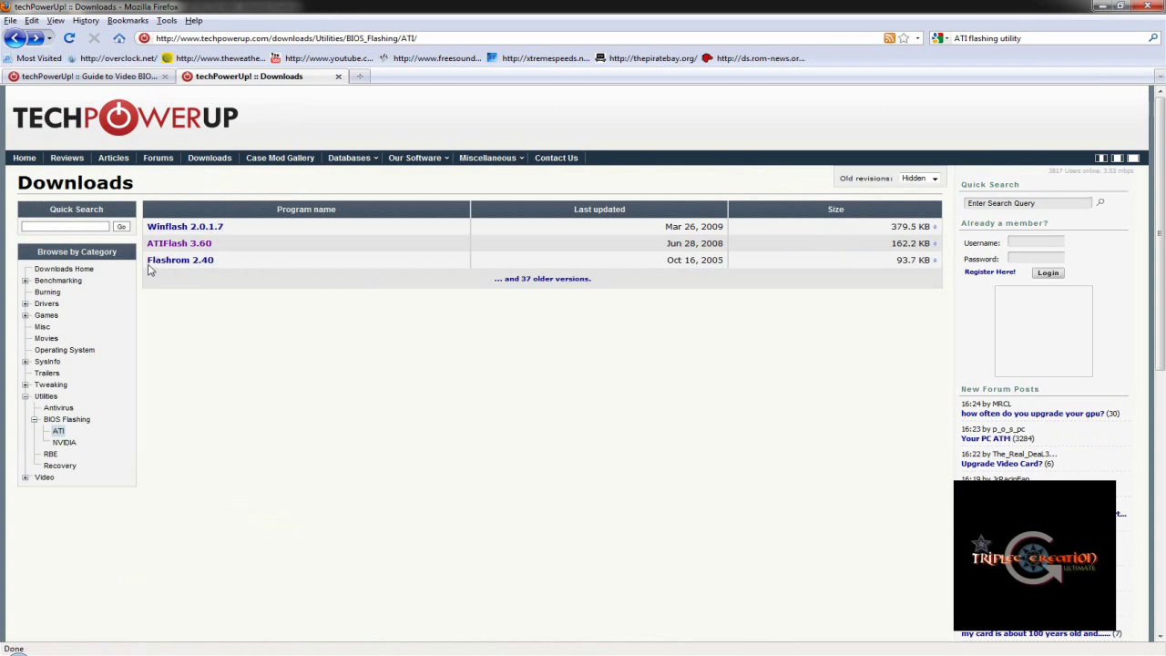
triple_click(246, 265)
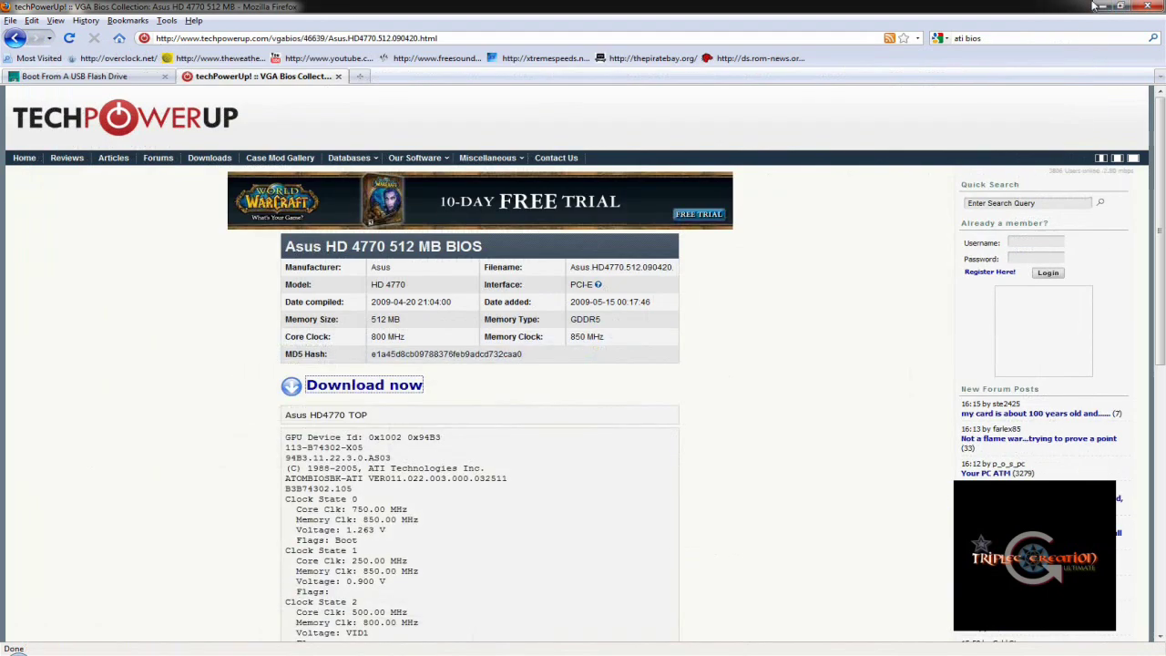
left_click(1101, 5)
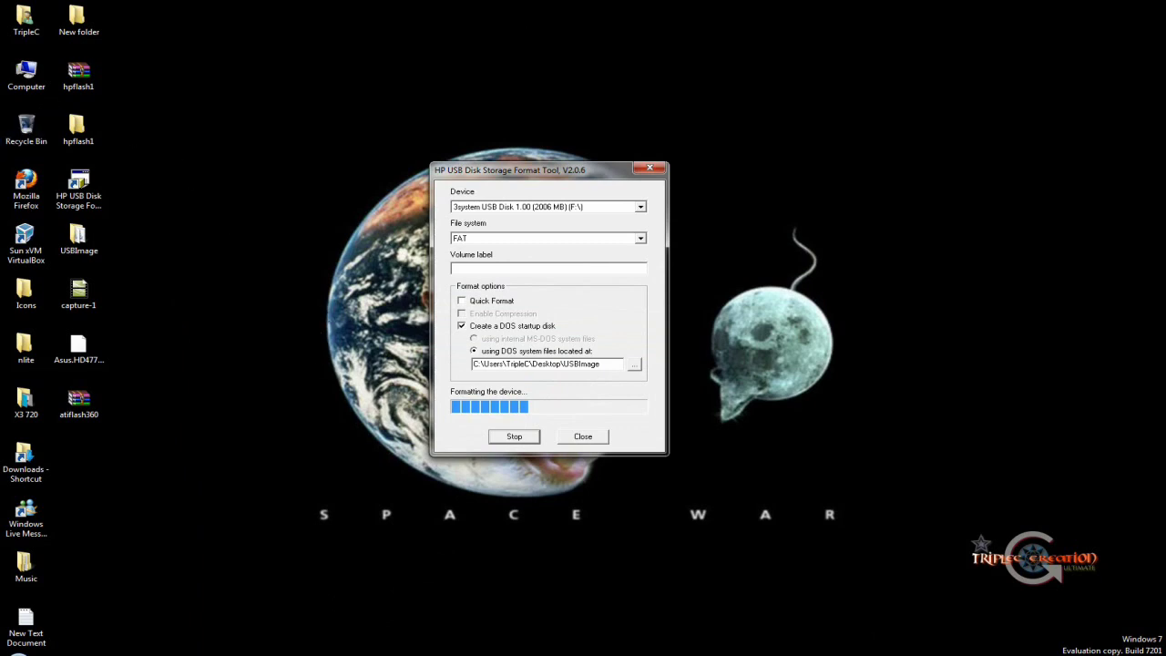
- Launch GPU-Z 0.3.3 from the Downloads folder, close the folder, and place GPU-Z beside the format tool
double_click(27, 465)
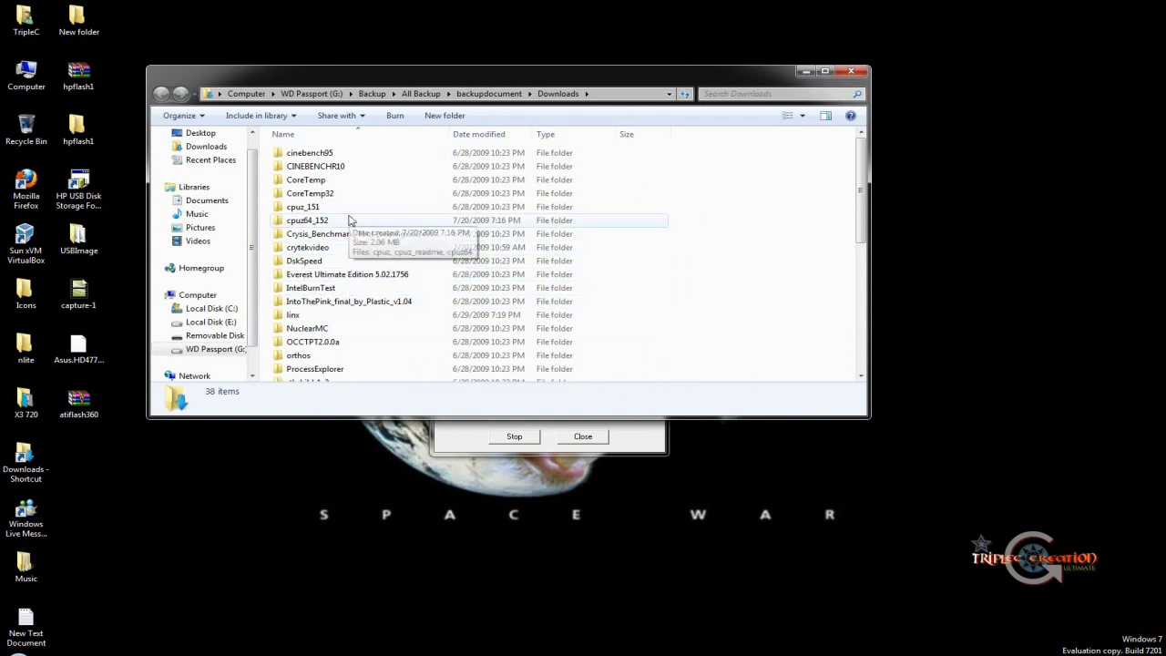
scroll(353, 286, "down", 7)
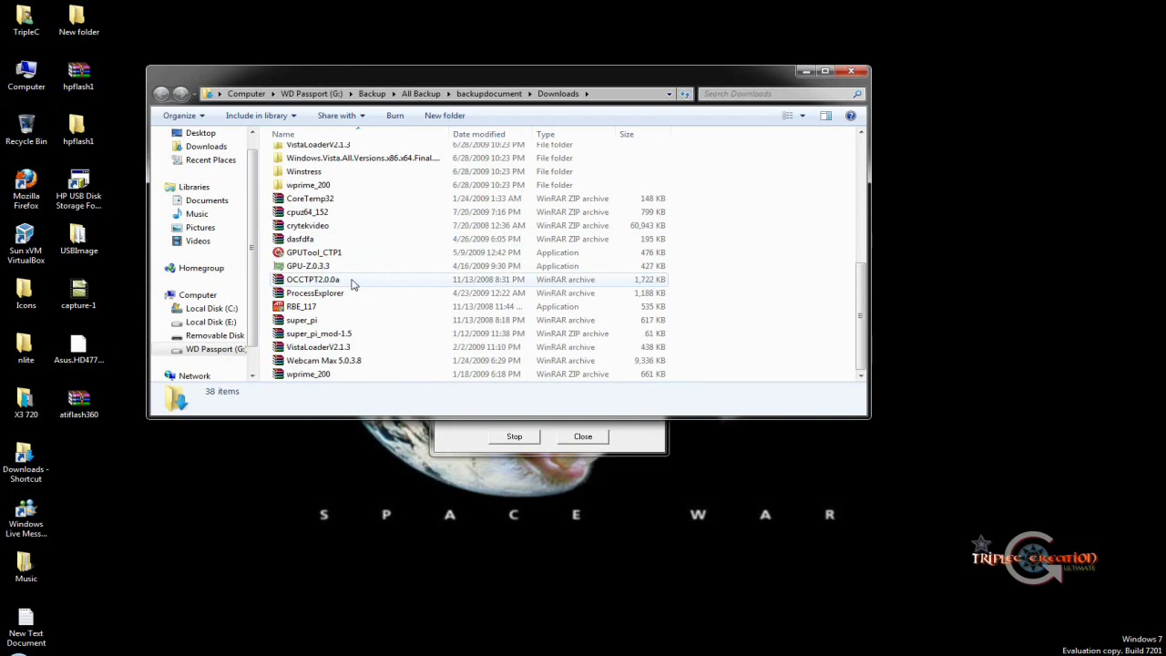
double_click(318, 266)
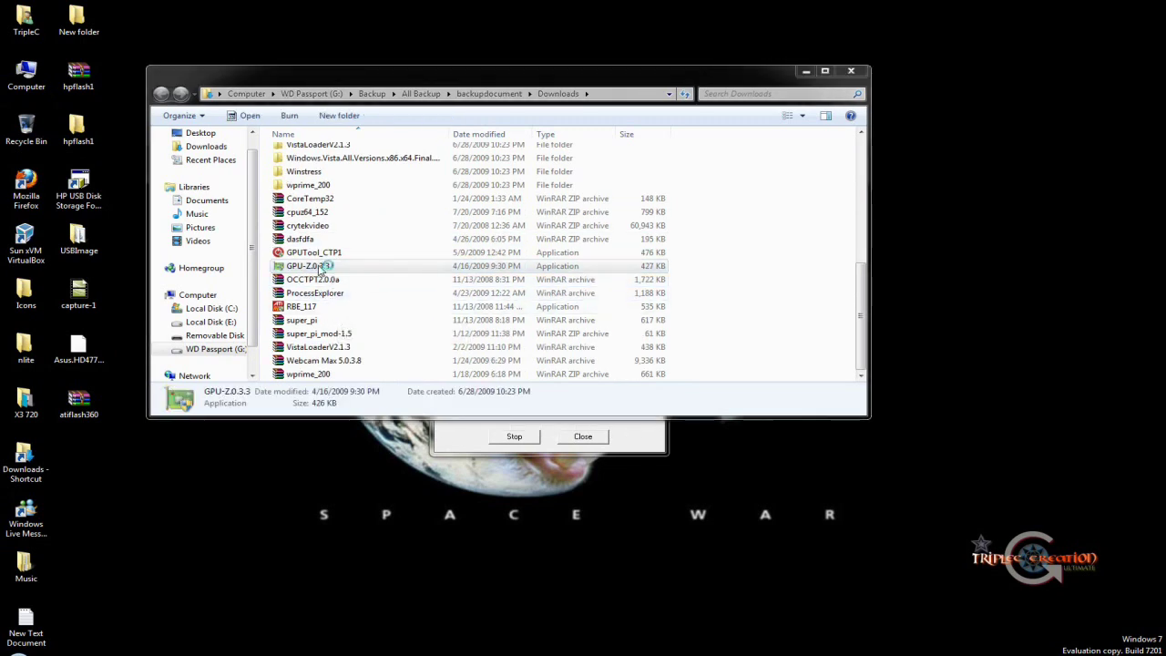
left_click(851, 71)
left_click_drag(590, 185, 798, 163)
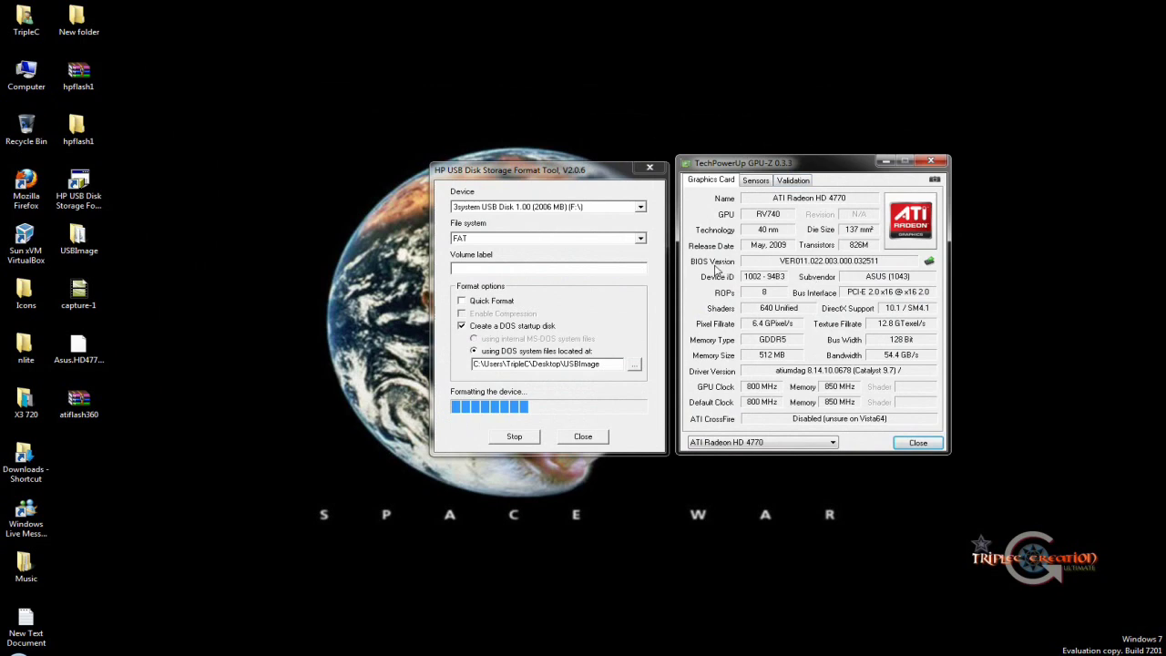
- Save the graphics card's current BIOS to the Desktop as RV740.bin and close GPU-Z
left_click(931, 262)
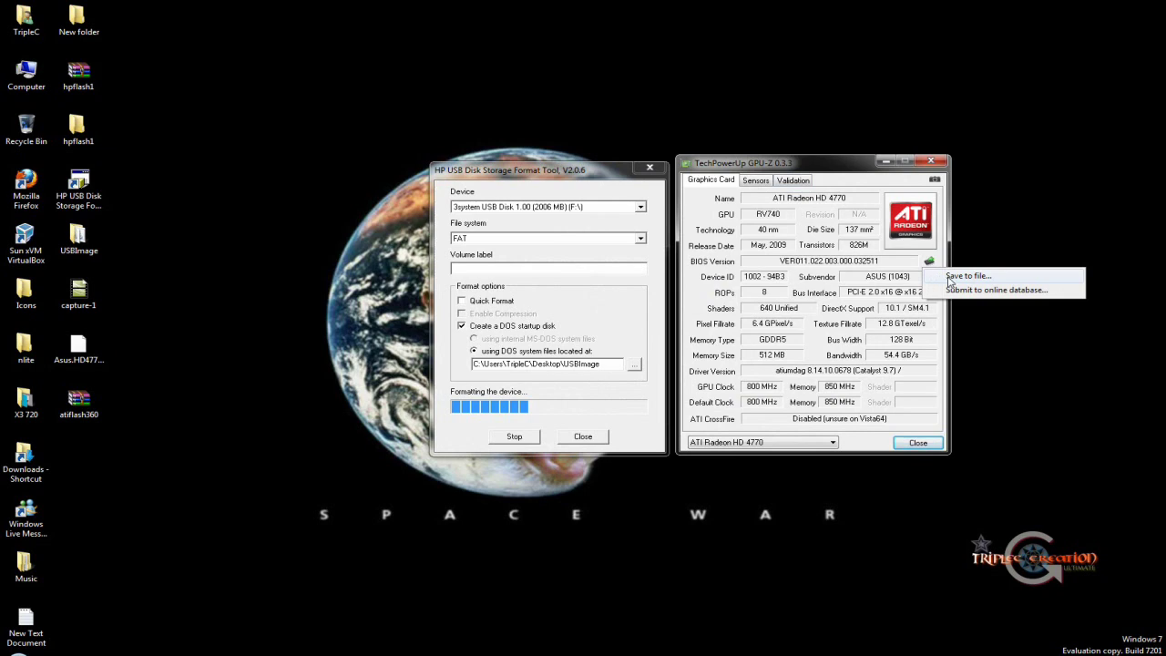
left_click(966, 277)
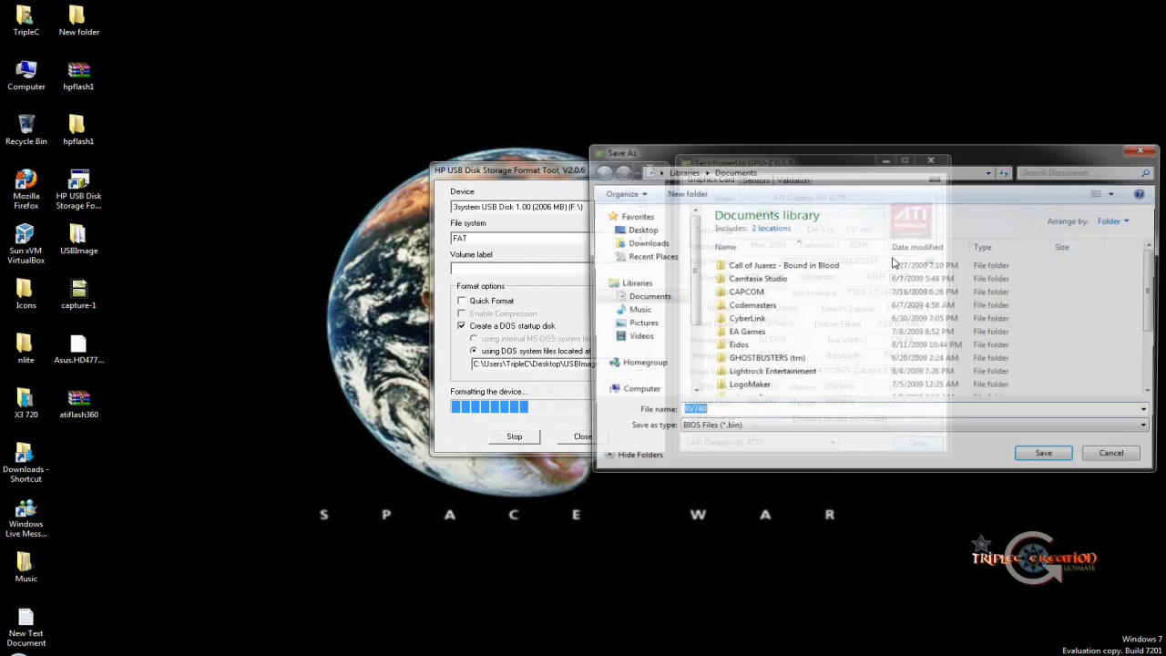
left_click_drag(805, 158, 476, 161)
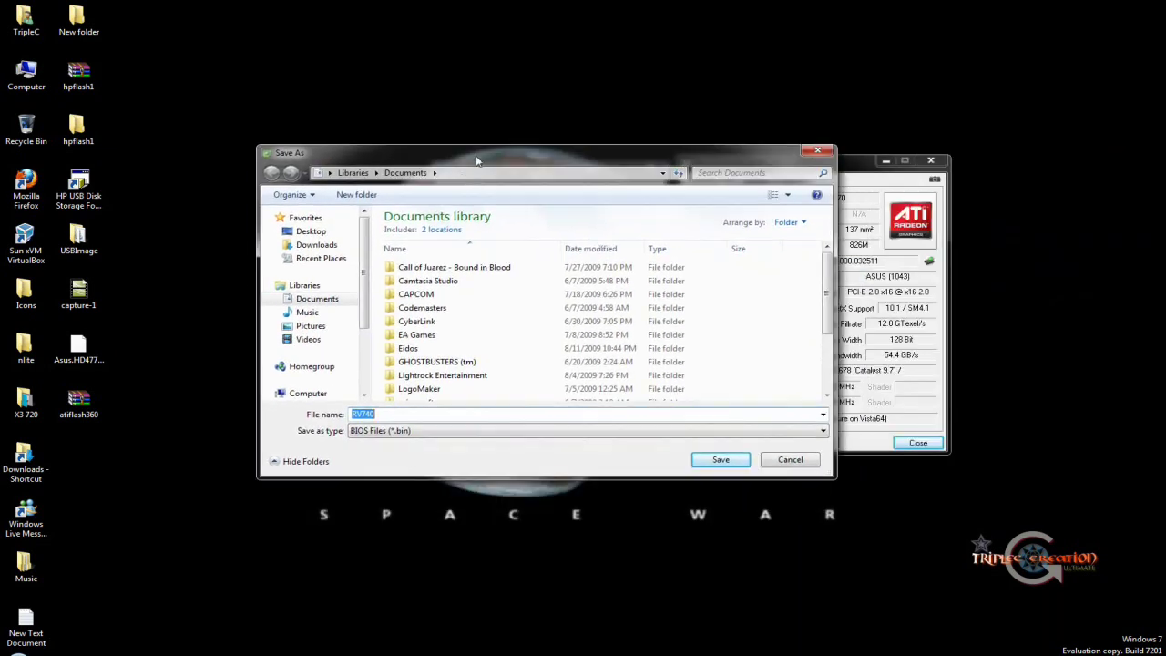
left_click(294, 231)
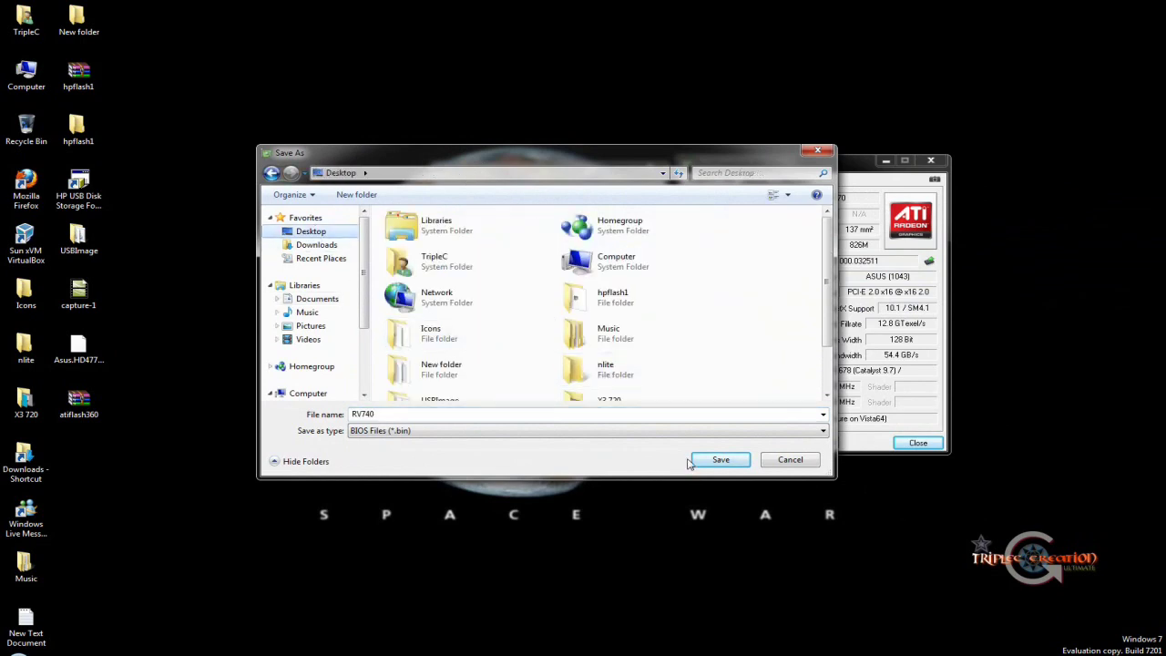
left_click(719, 460)
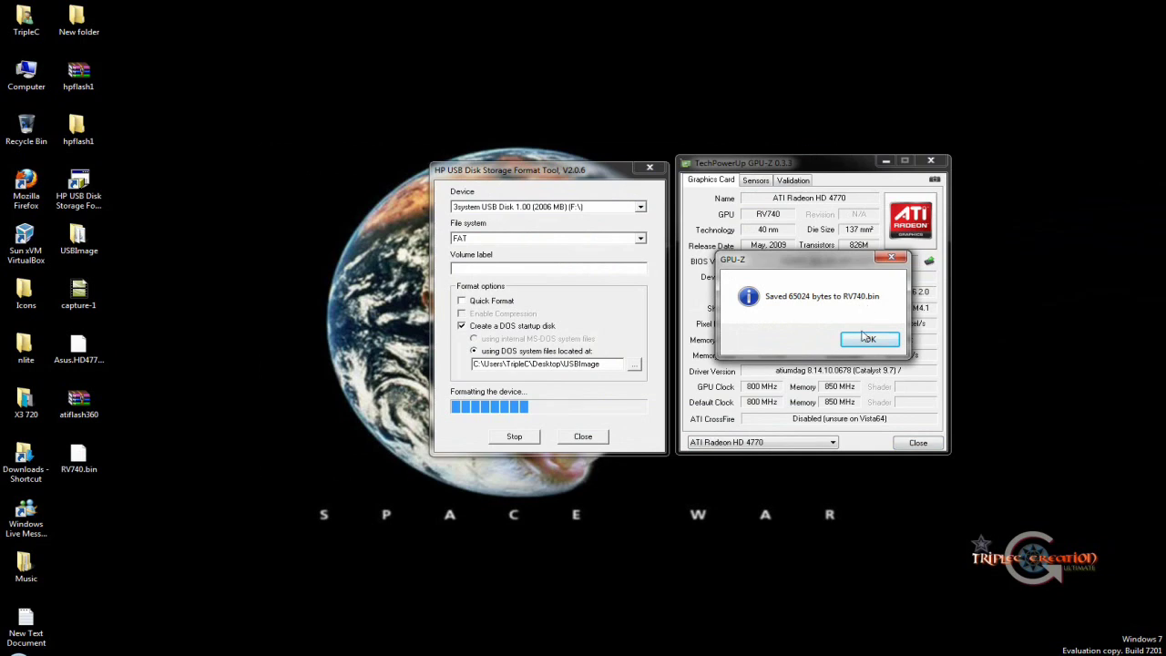
left_click(867, 338)
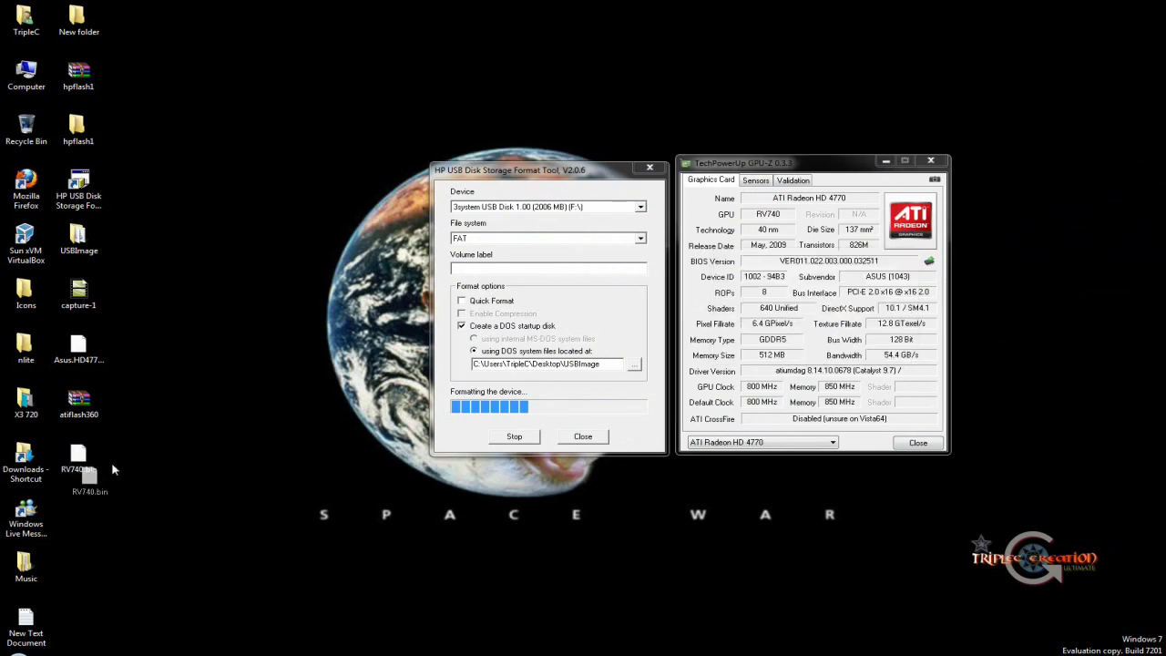
left_click_drag(136, 435, 57, 483)
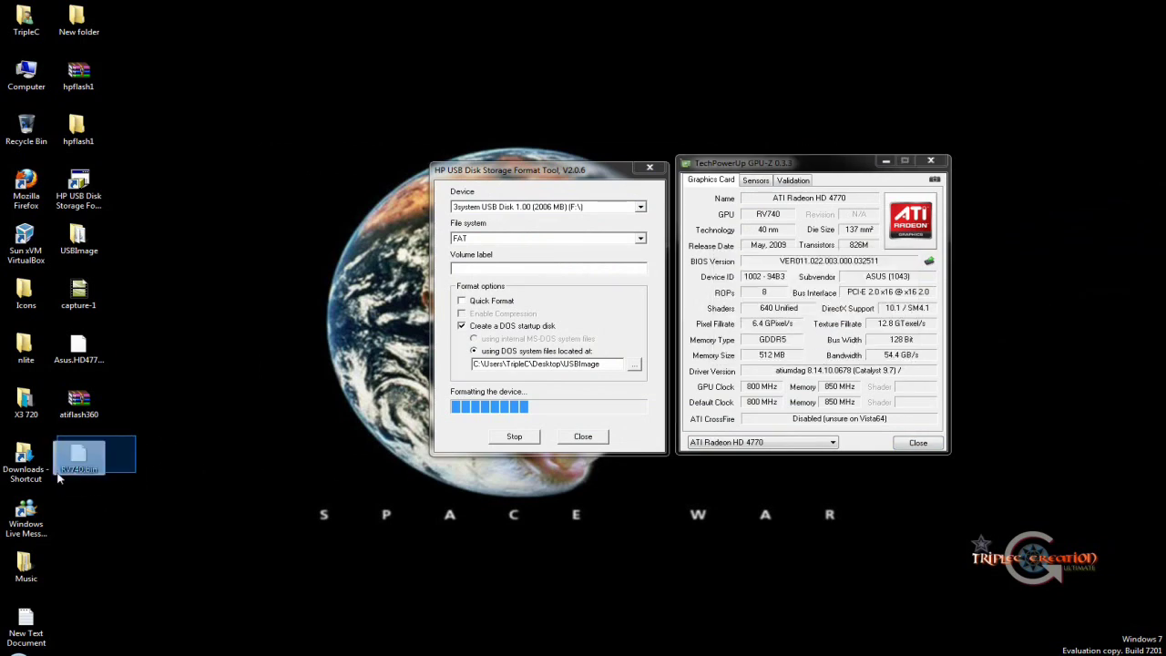
left_click(930, 159)
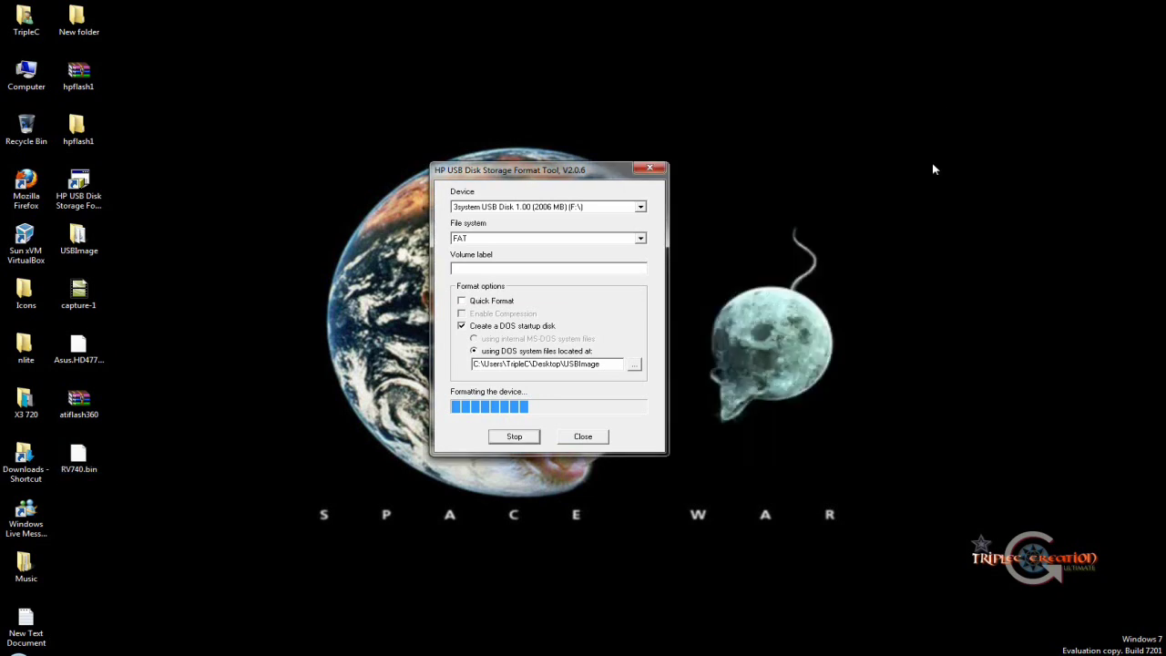